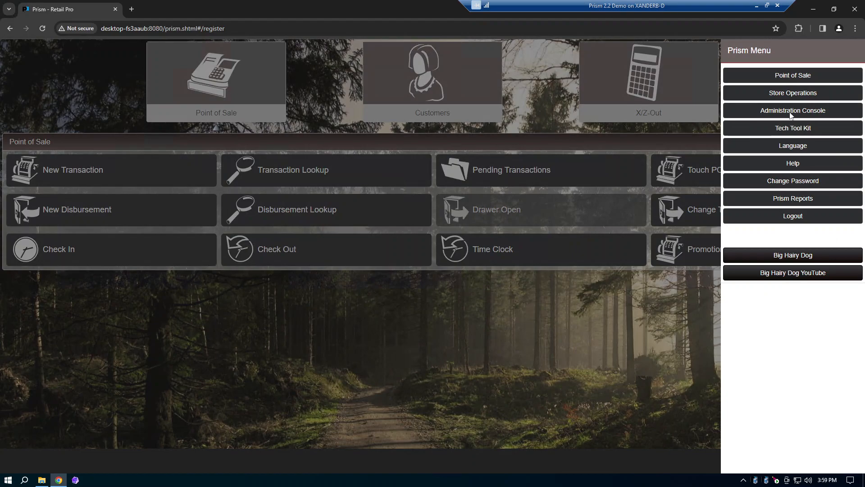
# Step: Look up active inventory items in store operations, filtered to DCS equals DEMEXM
pyautogui.click(785, 94)
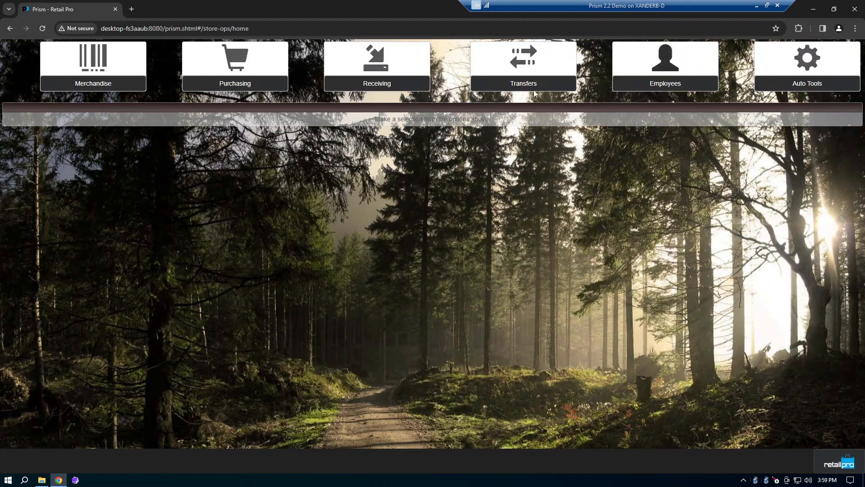
pyautogui.click(92, 81)
pyautogui.click(112, 155)
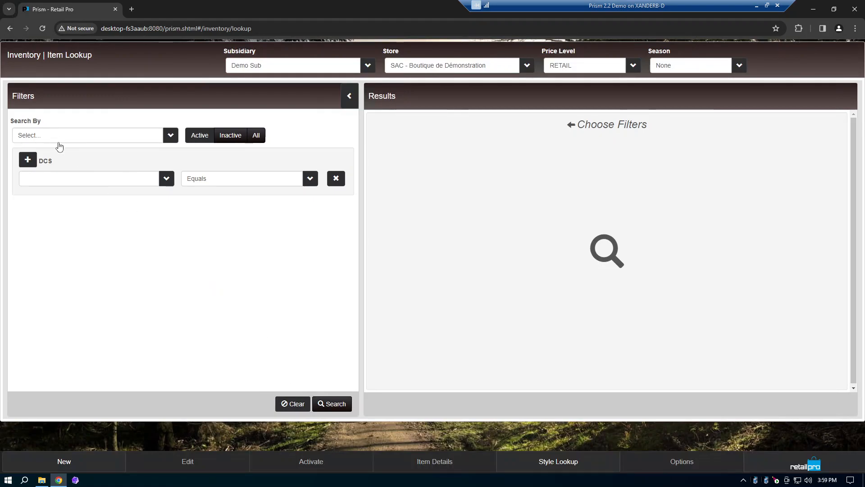
pyautogui.click(112, 181)
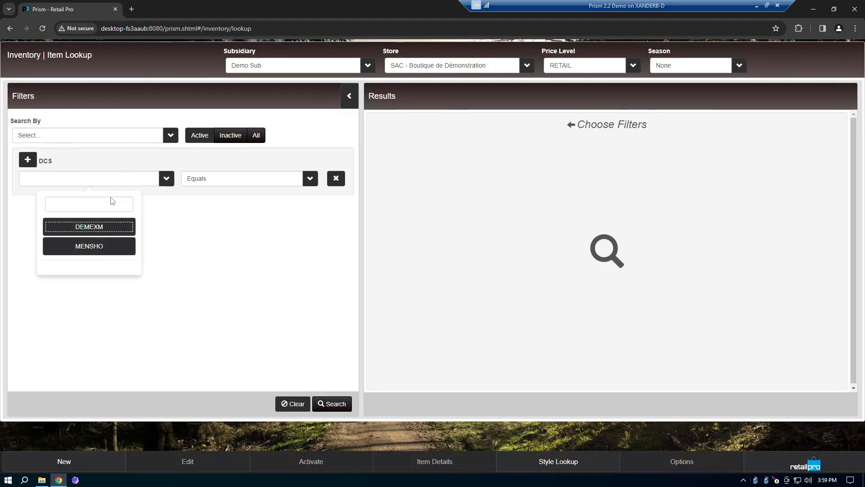
pyautogui.click(105, 231)
pyautogui.click(333, 404)
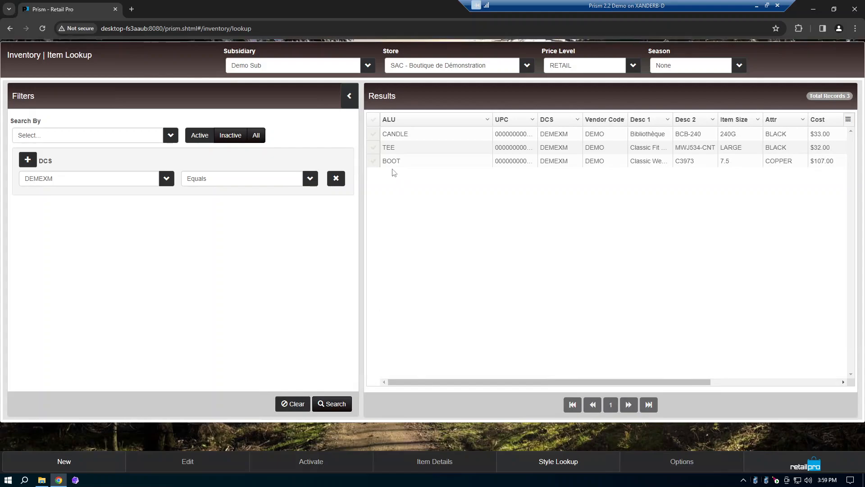
# Step: Open the purchasing details of the TEE item from the lookup results
pyautogui.click(374, 148)
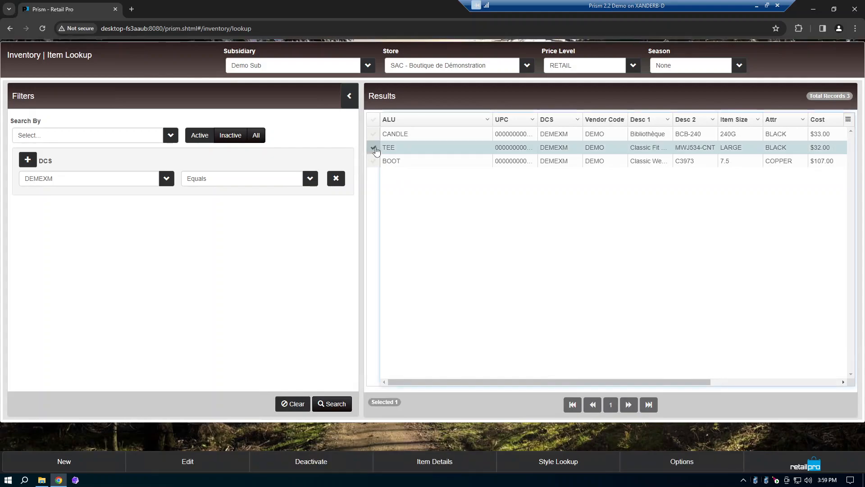
pyautogui.click(446, 464)
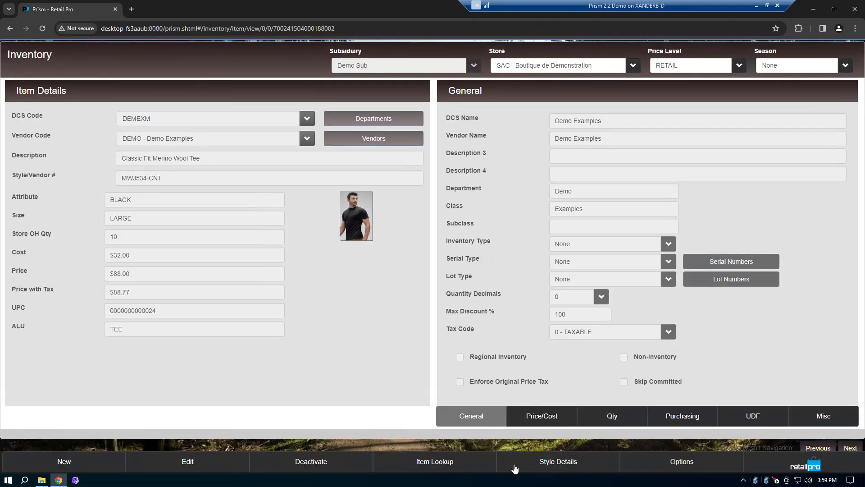
pyautogui.click(672, 419)
# Step: Edit the tee to have a store minimum quantity of 25 and a maximum of 100, and save the item
pyautogui.click(210, 466)
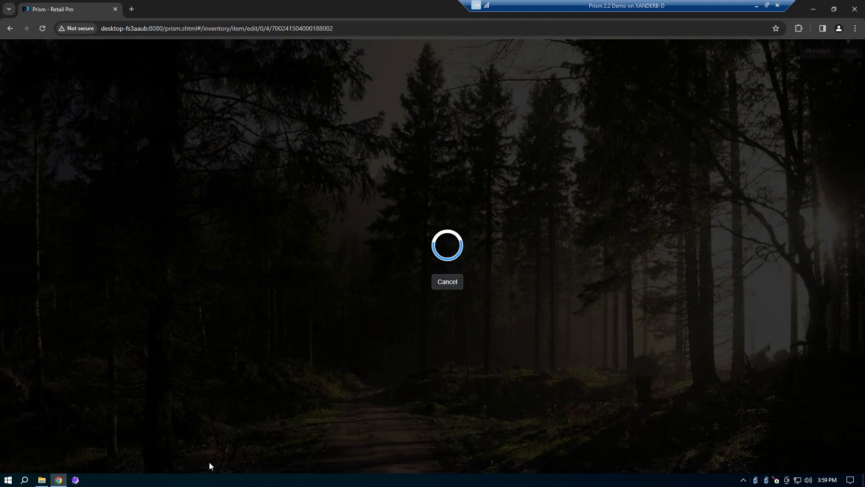
pyautogui.click(576, 325)
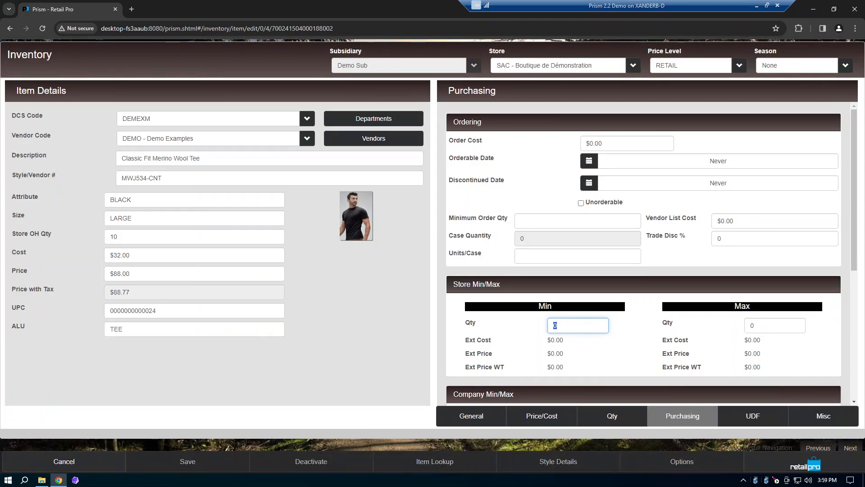
pyautogui.write('25')
pyautogui.press('Tab')
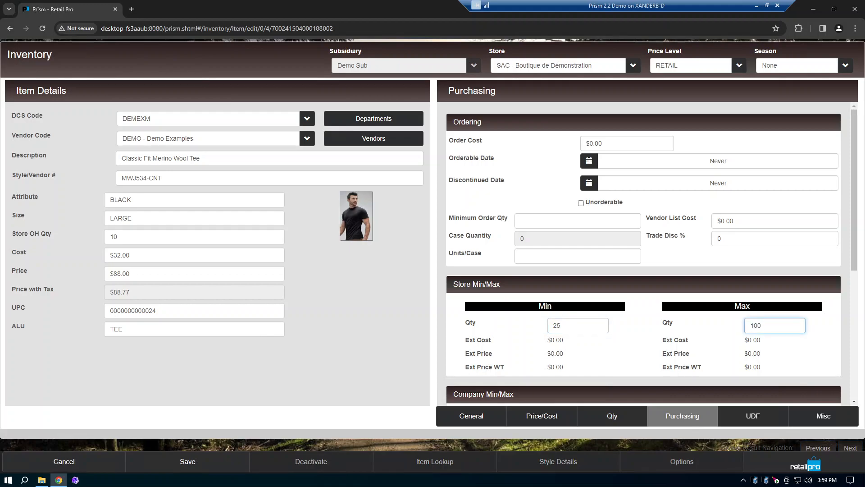
pyautogui.click(213, 467)
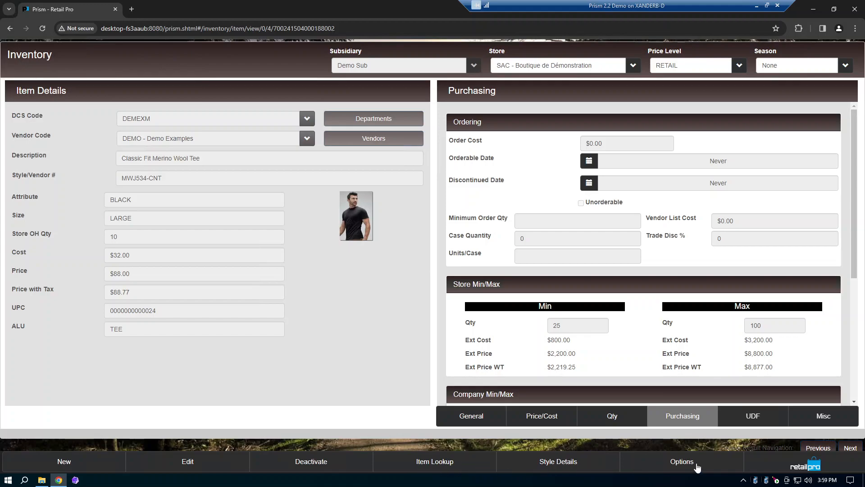
# Step: Look up all active styles without filters and open the style details of AIRFORCE 1
pyautogui.click(453, 465)
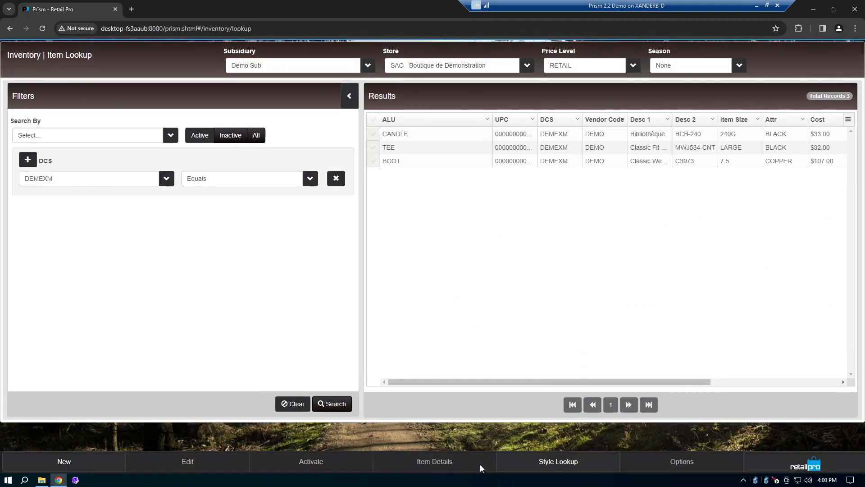
pyautogui.click(532, 464)
pyautogui.click(338, 404)
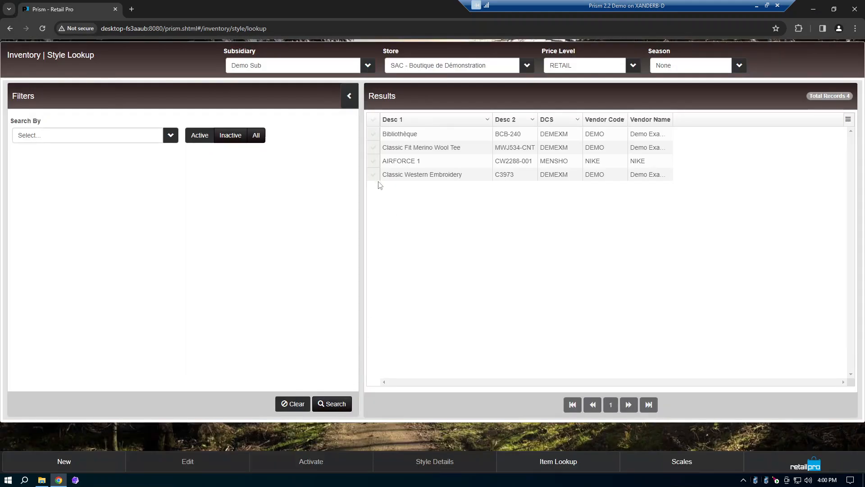
pyautogui.click(373, 161)
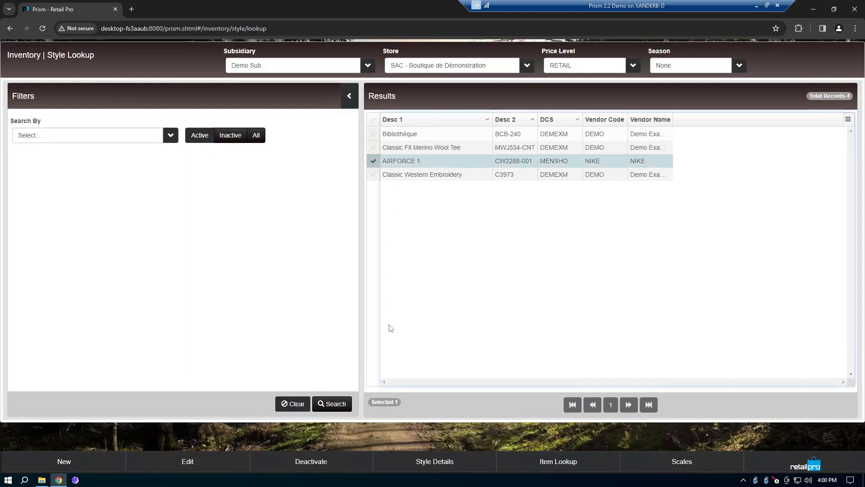
pyautogui.click(433, 463)
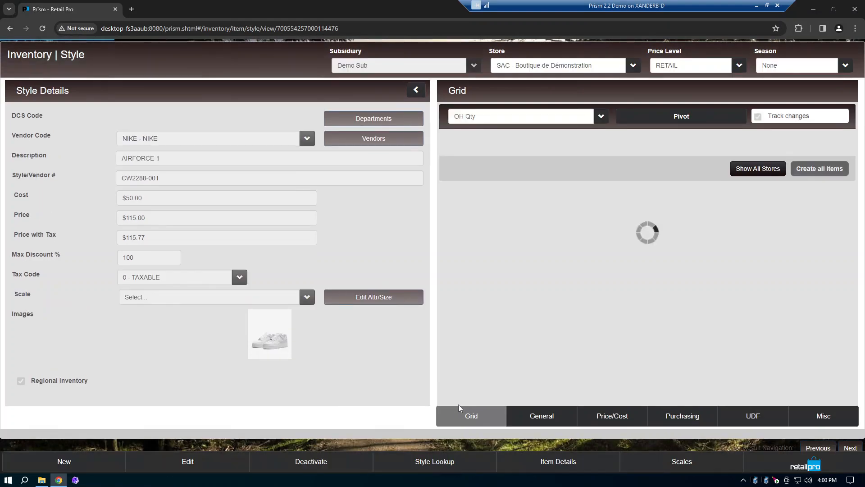
# Step: Switch the AIRFORCE 1 style grid to Store Min Qty and make the style editable
pyautogui.click(573, 117)
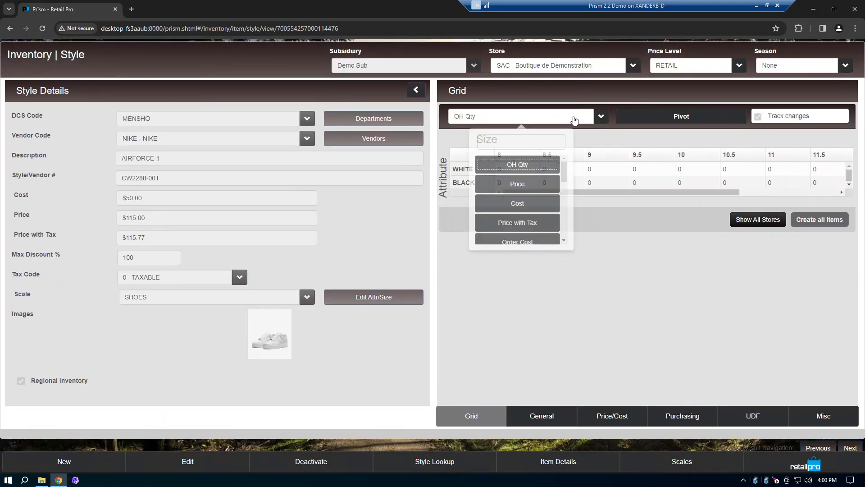
pyautogui.scroll(-3, 546, 193)
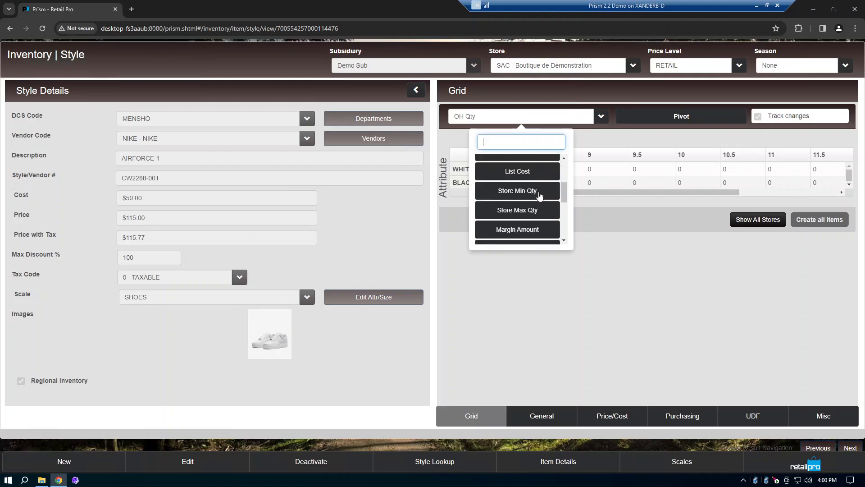
pyautogui.click(540, 194)
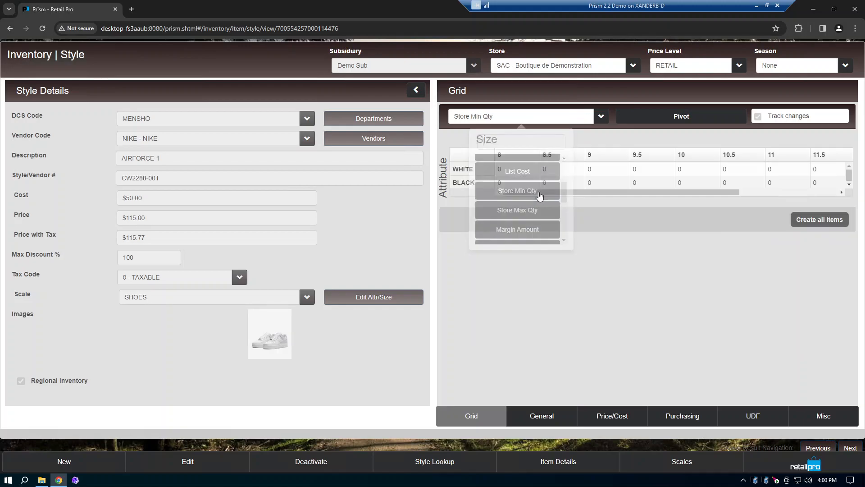
pyautogui.click(225, 467)
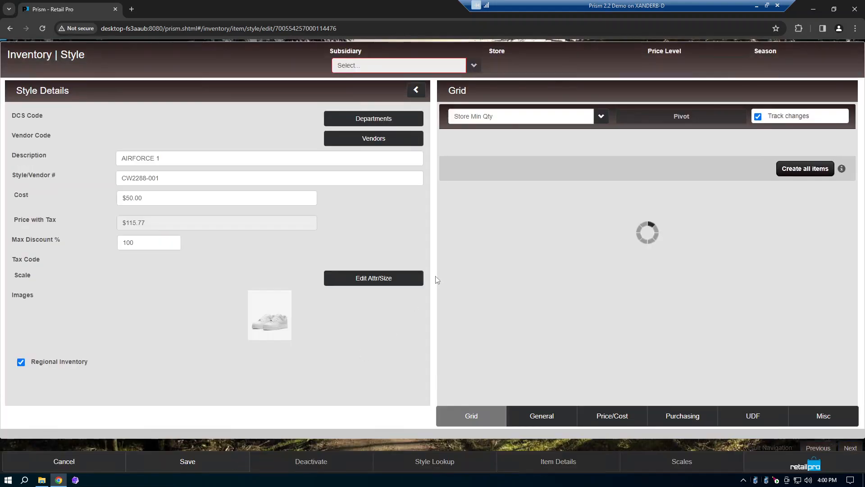
# Step: Fill the WHITE row with a store minimum quantity of 10 for the sizes from 8 upward
pyautogui.click(520, 171)
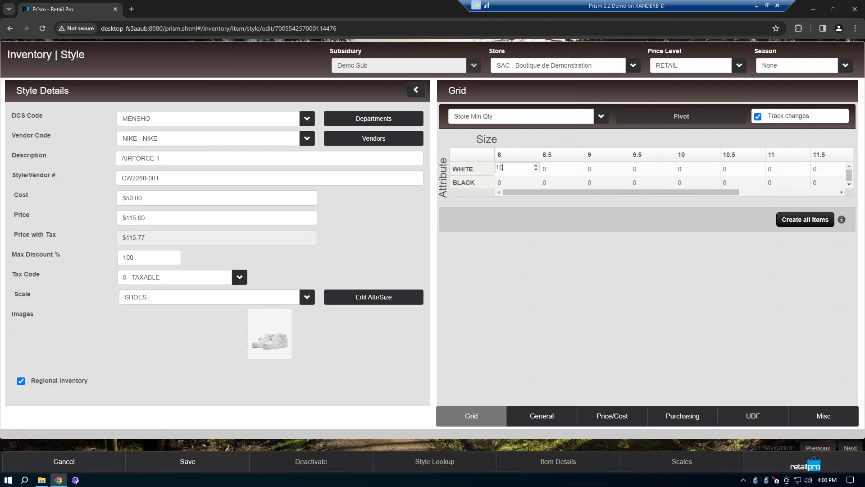
pyautogui.press('Tab')
pyautogui.write('10')
pyautogui.press('Tab')
pyautogui.write('10')
pyautogui.press('Tab')
pyautogui.write('10')
pyautogui.press('Tab')
pyautogui.write('10')
pyautogui.press('Tab')
pyautogui.write('10')
pyautogui.press('Tab')
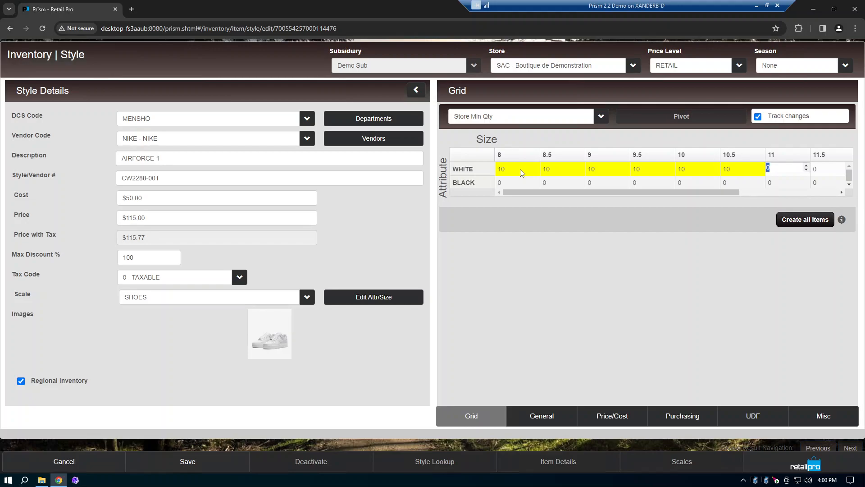
pyautogui.write('10')
pyautogui.press('Tab')
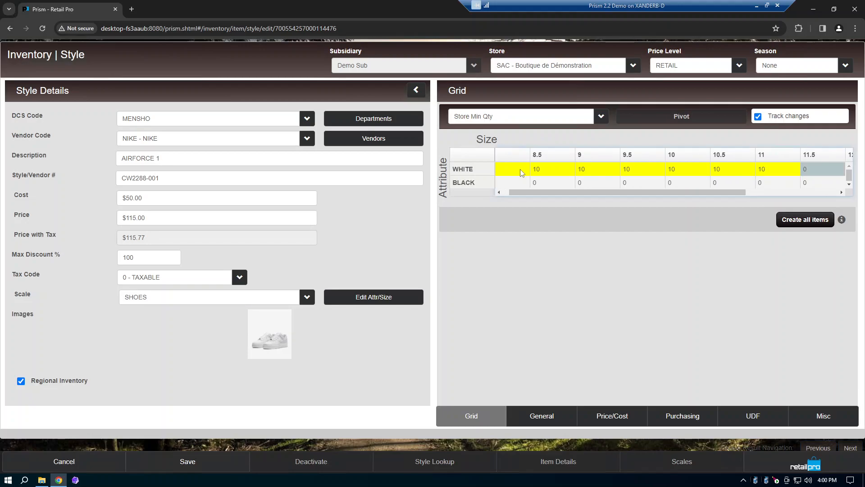
pyautogui.write('10')
pyautogui.press('Tab')
pyautogui.write('10')
pyautogui.press('Tab')
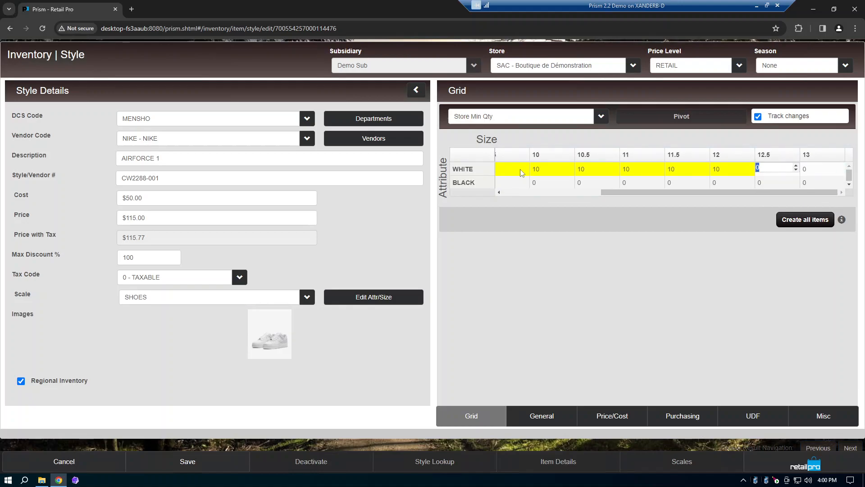
pyautogui.write('10')
pyautogui.press('Tab')
pyautogui.press('Tab')
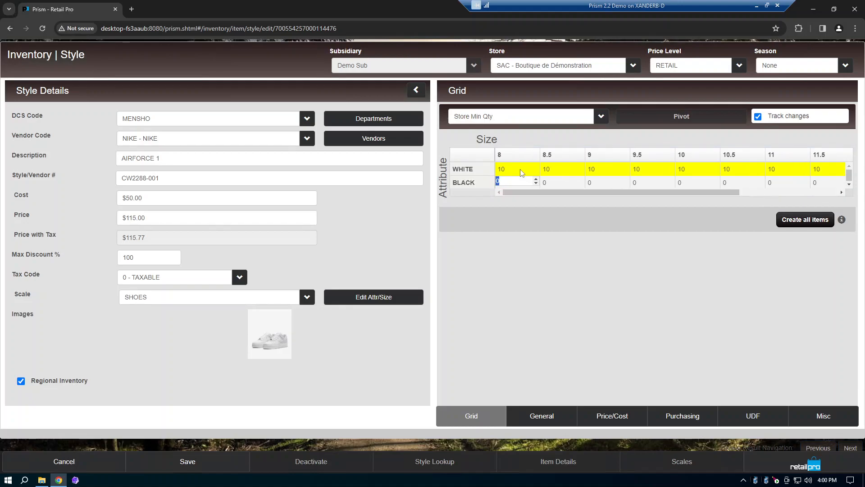
# Step: Set the store minimum quantity to 5 for sizes 8 and 8.5 in both the WHITE and BLACK rows
pyautogui.click(522, 173)
pyautogui.write('5')
pyautogui.press('Tab')
pyautogui.write('5')
pyautogui.press('Return')
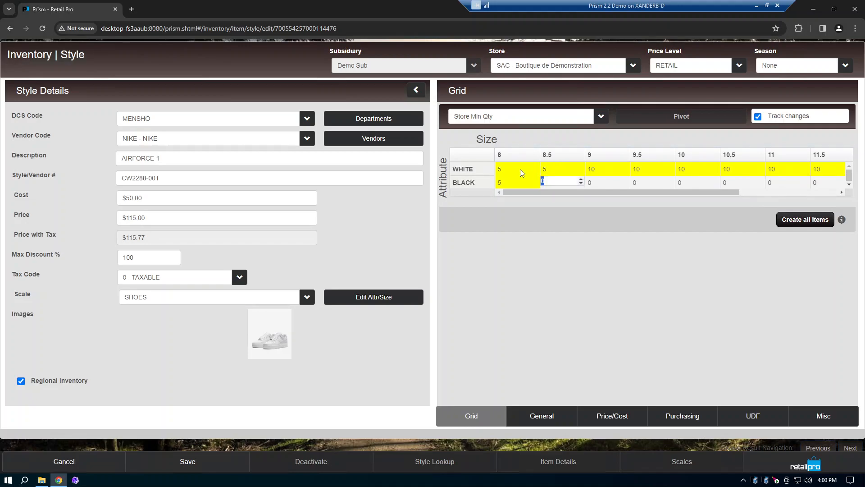
pyautogui.write('5')
pyautogui.press('Tab')
# Step: Set the BLACK row's store minimum quantity to 10 for sizes 9 through 13 and save the style
pyautogui.write('10')
pyautogui.press('Tab')
pyautogui.write('10')
pyautogui.press('Tab')
pyautogui.write('10')
pyautogui.press('Tab')
pyautogui.write('10')
pyautogui.press('Tab')
pyautogui.write('10')
pyautogui.press('Tab')
pyautogui.write('10')
pyautogui.press('Tab')
pyautogui.write('10')
pyautogui.press('Tab')
pyautogui.write('10')
pyautogui.press('Tab')
pyautogui.write('10')
pyautogui.hotkey('shift', 'Tab')
pyautogui.press('Tab')
pyautogui.press('Tab')
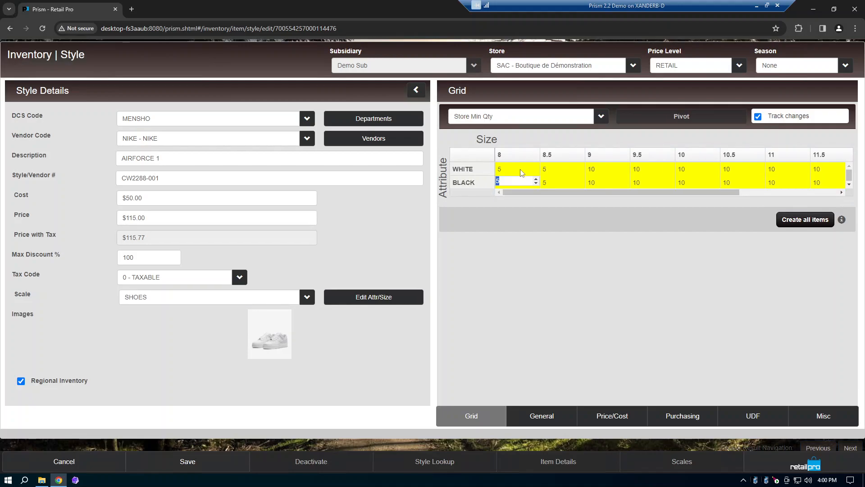
pyautogui.click(221, 463)
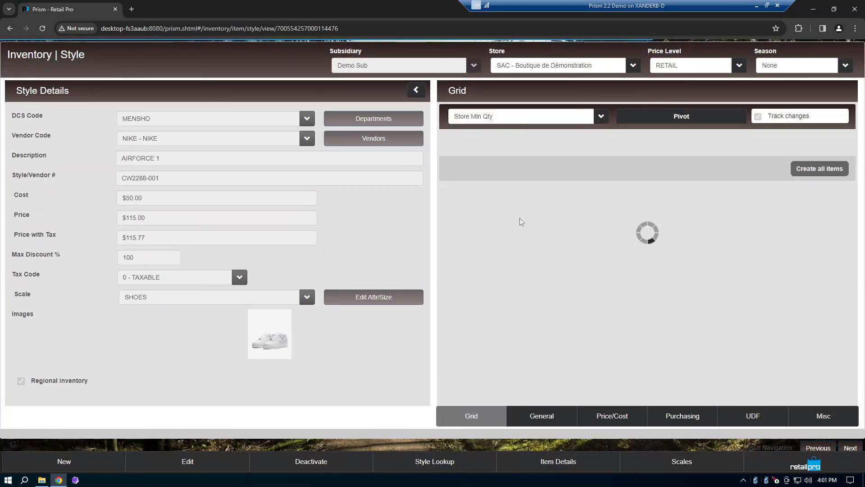
# Step: Switch the AIRFORCE 1 style grid to Store Max Qty and reopen the style for editing
pyautogui.click(531, 118)
pyautogui.scroll(-1, 541, 232)
pyautogui.scroll(-2, 538, 231)
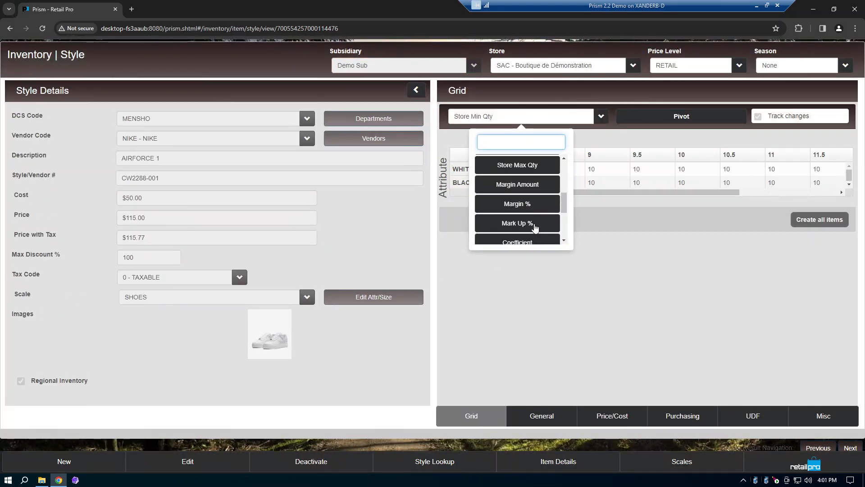
pyautogui.click(525, 170)
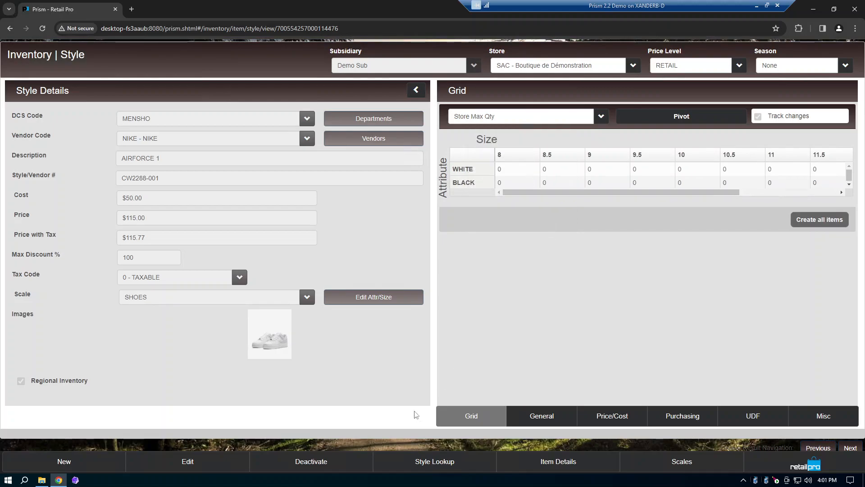
pyautogui.click(212, 467)
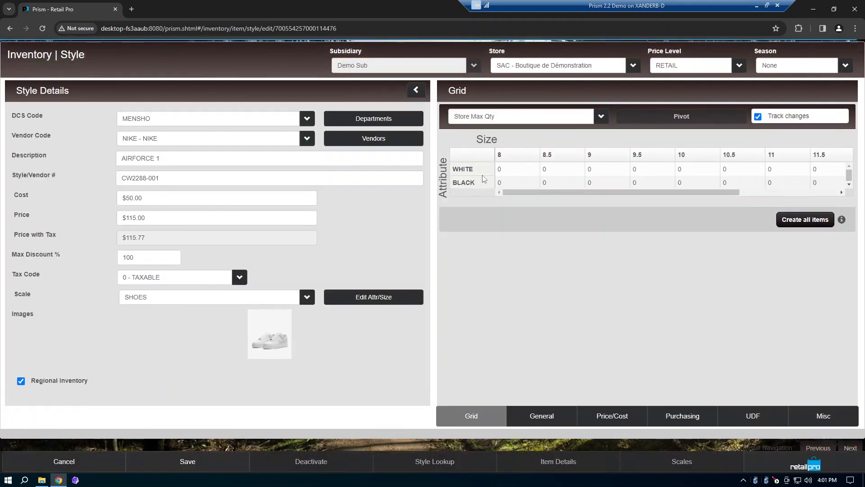
# Step: Set the store maximum quantity to 15 for sizes 8 and 8.5 in both the WHITE and BLACK rows
pyautogui.click(499, 169)
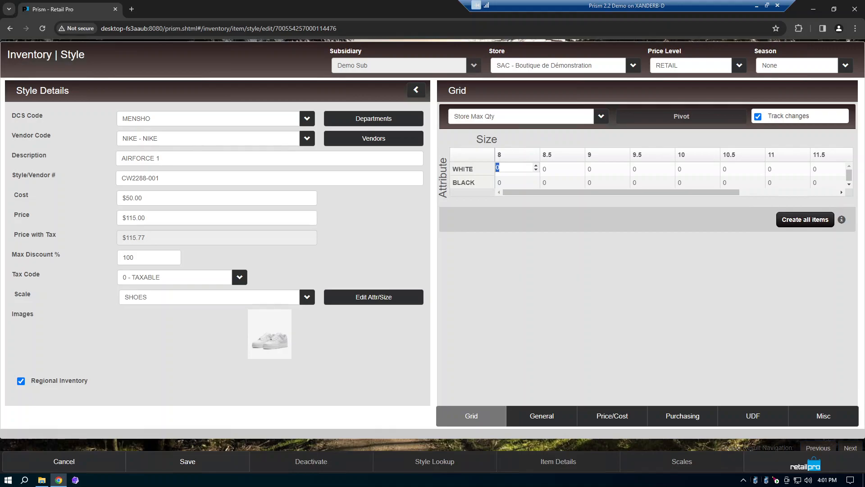
pyautogui.click(519, 182)
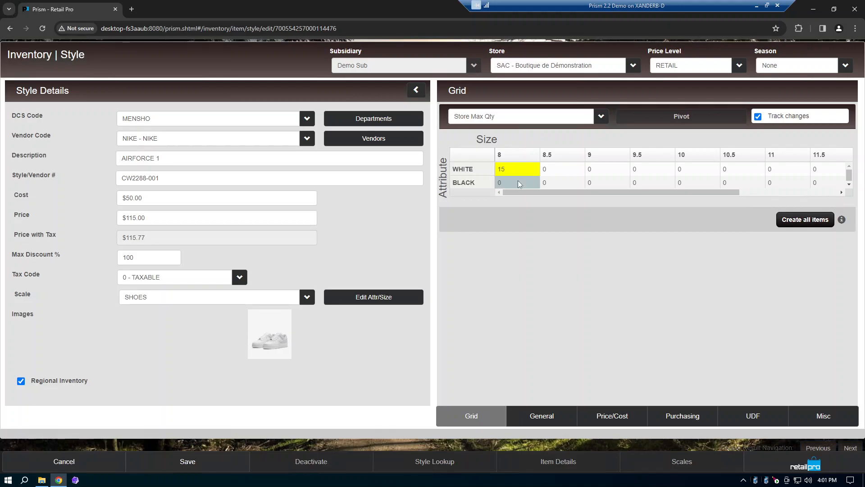
pyautogui.click(561, 173)
pyautogui.write('15')
pyautogui.click(526, 184)
pyautogui.write('15')
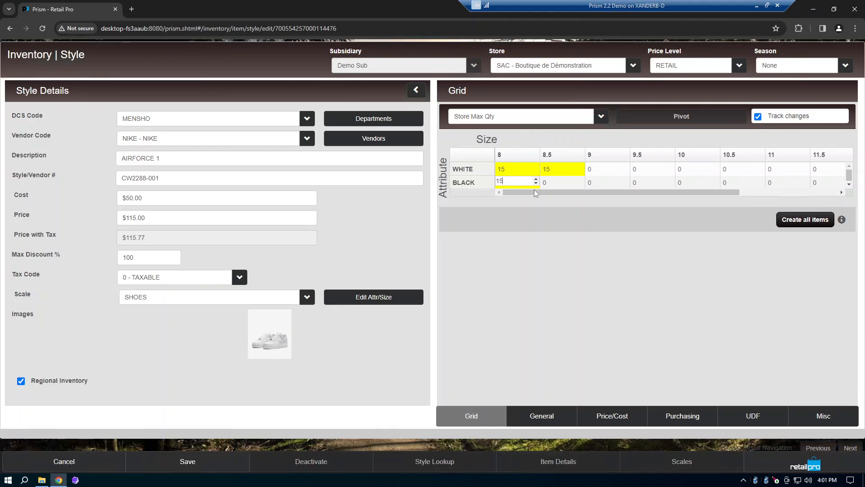
pyautogui.click(555, 183)
pyautogui.write('15')
# Step: Set the WHITE row's store maximum quantity to 25 for sizes 9 through 13
pyautogui.click(609, 171)
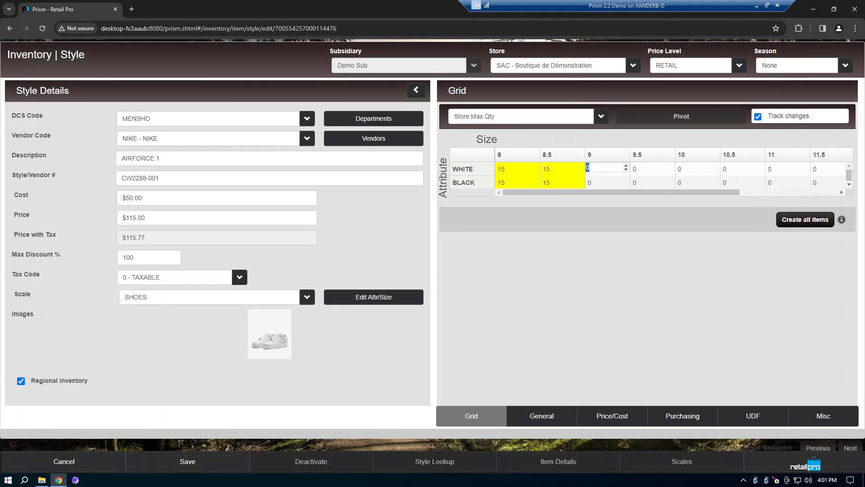
pyautogui.press('Tab')
pyautogui.write('25')
pyautogui.press('Tab')
pyautogui.write('25')
pyautogui.press('Tab')
pyautogui.write('25')
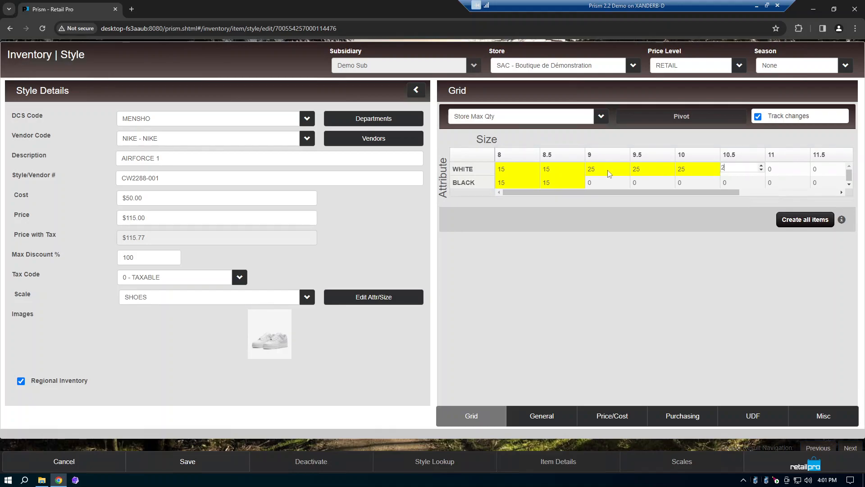
pyautogui.press('Tab')
pyautogui.write('25')
pyautogui.press('Tab')
pyautogui.write('25')
pyautogui.press('Tab')
pyautogui.write('25')
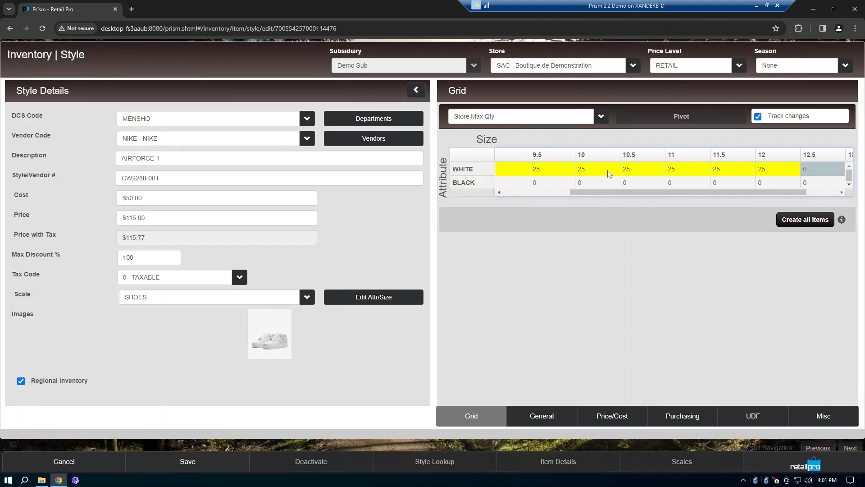
pyautogui.press('Tab')
pyautogui.write('25')
pyautogui.press('Tab')
pyautogui.write('25')
pyautogui.press('Tab')
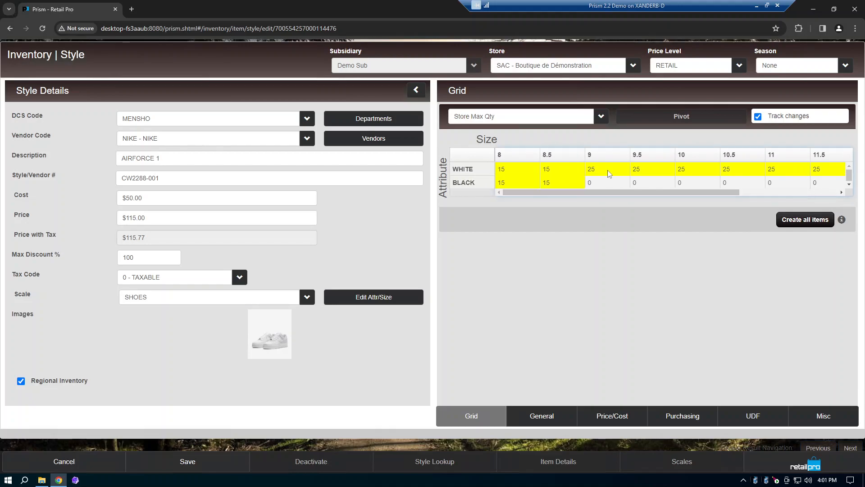
# Step: Set the BLACK row's store maximum quantity to 25 for sizes 9 through 13 and save the style
pyautogui.press('Tab')
pyautogui.press('Tab')
pyautogui.press('Tab')
pyautogui.hotkey('shift', 'Tab')
pyautogui.press('Tab')
pyautogui.write('25')
pyautogui.press('Tab')
pyautogui.write('25')
pyautogui.press('Tab')
pyautogui.write('25')
pyautogui.press('Tab')
pyautogui.write('2')
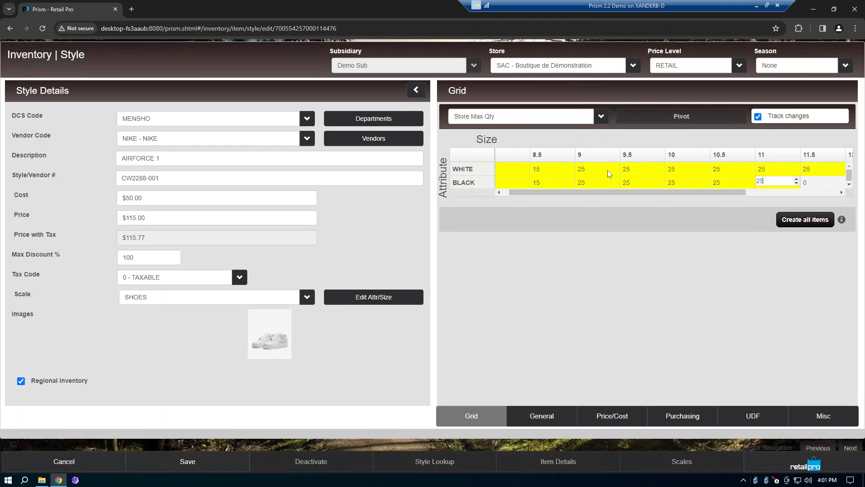
pyautogui.press('Tab')
pyautogui.write('25')
pyautogui.press('Tab')
pyautogui.write('25')
pyautogui.press('Tab')
pyautogui.write('2')
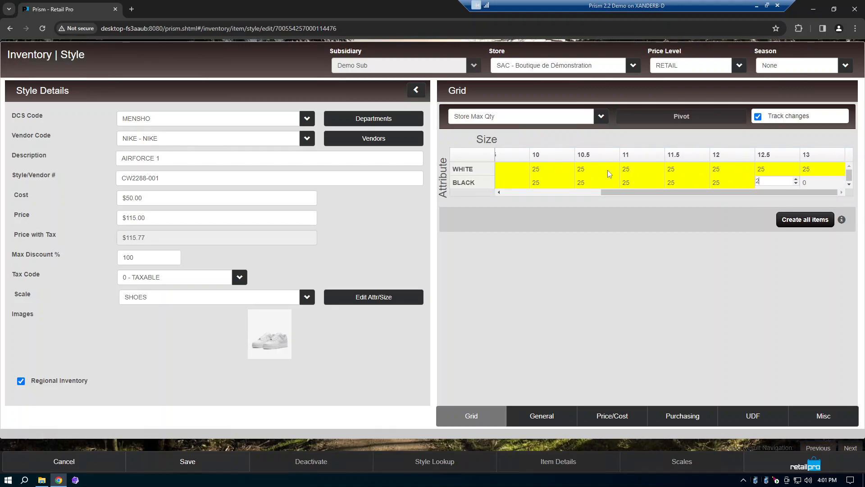
pyautogui.write('5')
pyautogui.press('Tab')
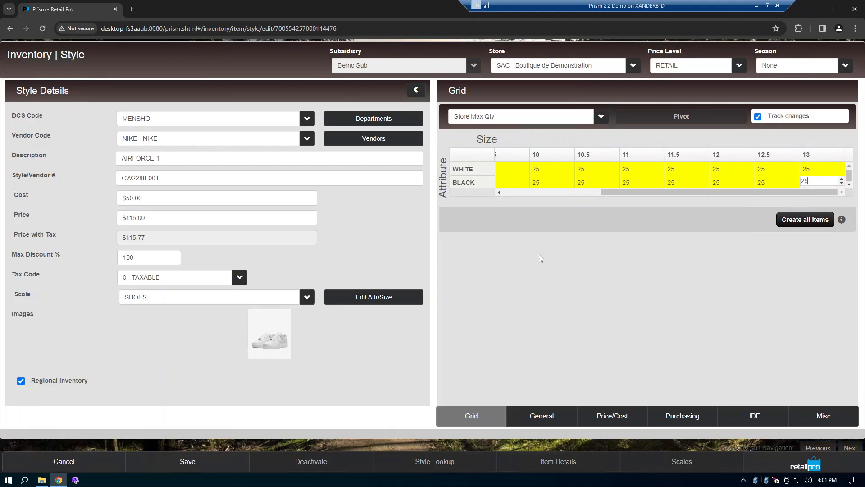
pyautogui.press('Return')
pyautogui.click(233, 467)
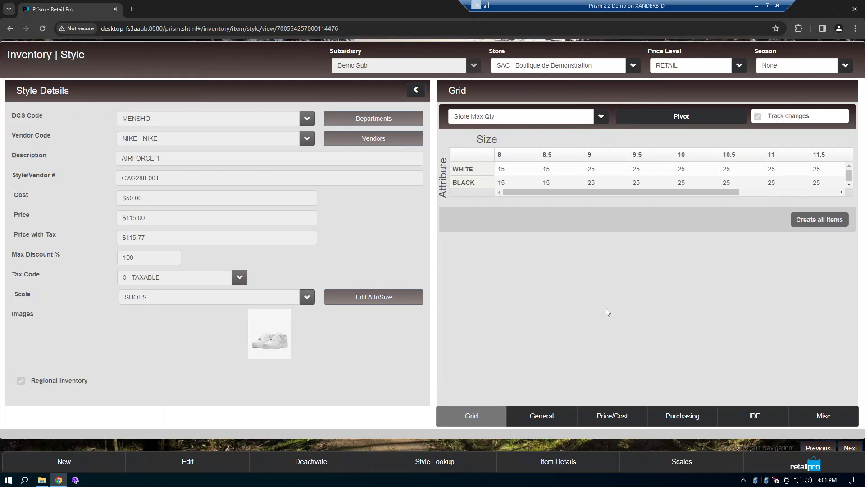
# Step: Go to the Auto Purchasing tool in Store Operations and open its Calculate Purchasing configuration
pyautogui.click(780, 464)
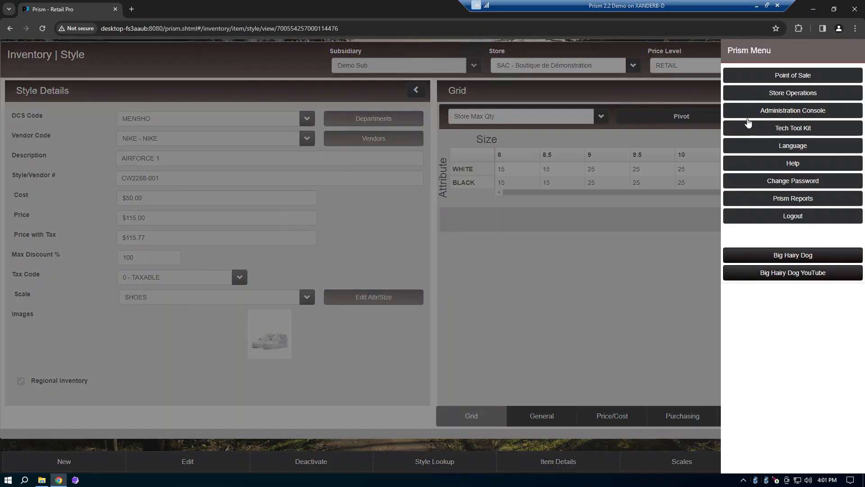
pyautogui.click(756, 94)
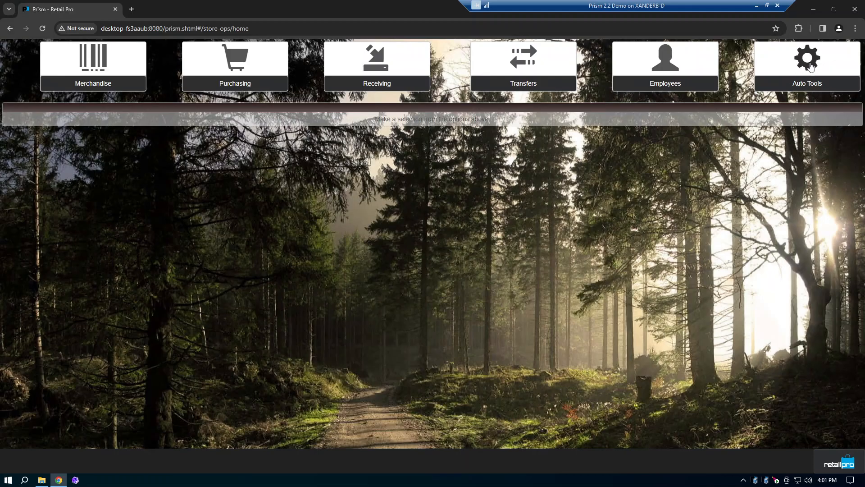
pyautogui.click(821, 69)
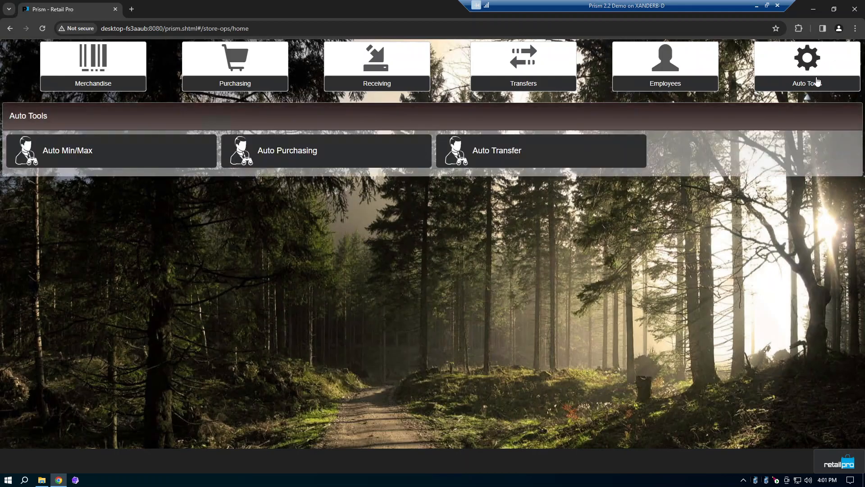
pyautogui.click(330, 154)
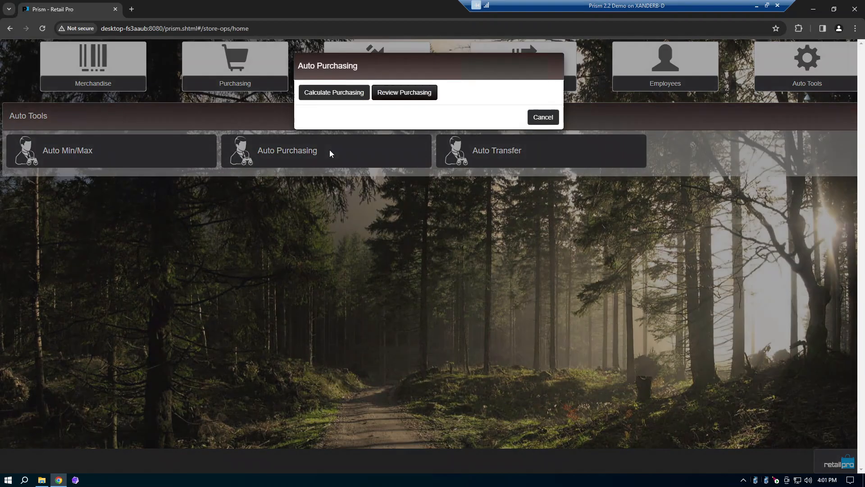
pyautogui.click(342, 95)
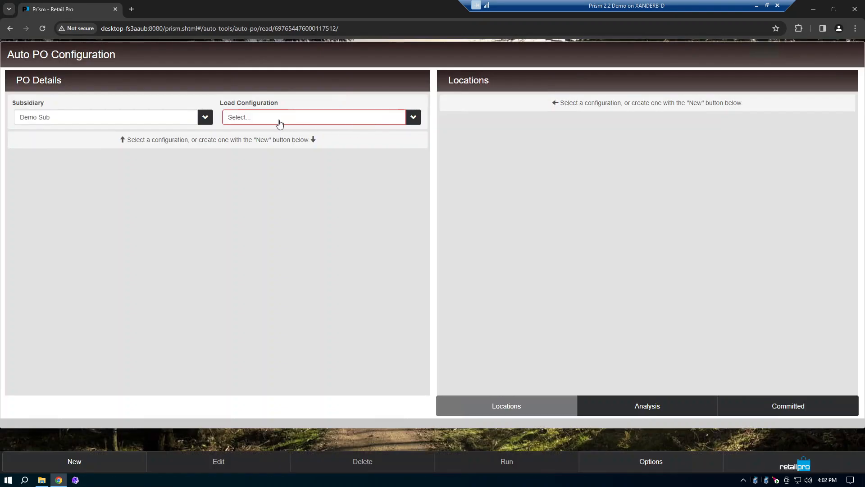
# Step: Create a new auto PO configuration named Suggested PO
pyautogui.click(113, 464)
pyautogui.click(109, 150)
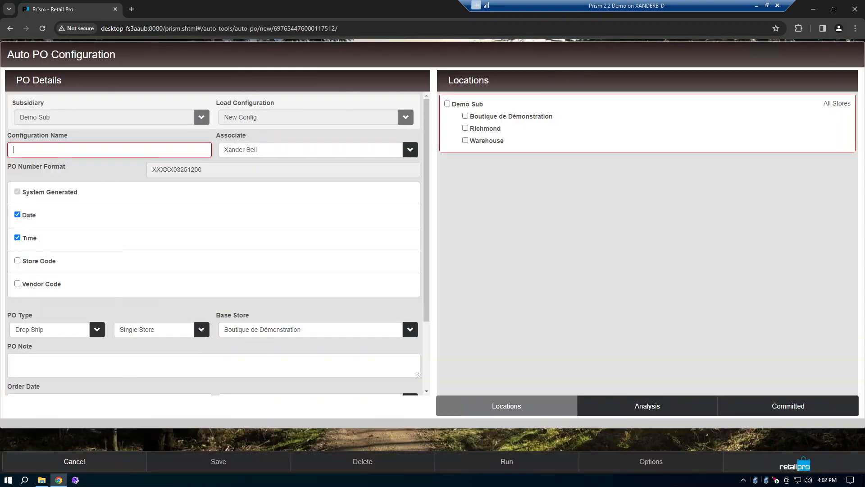
pyautogui.write('Suggested PO')
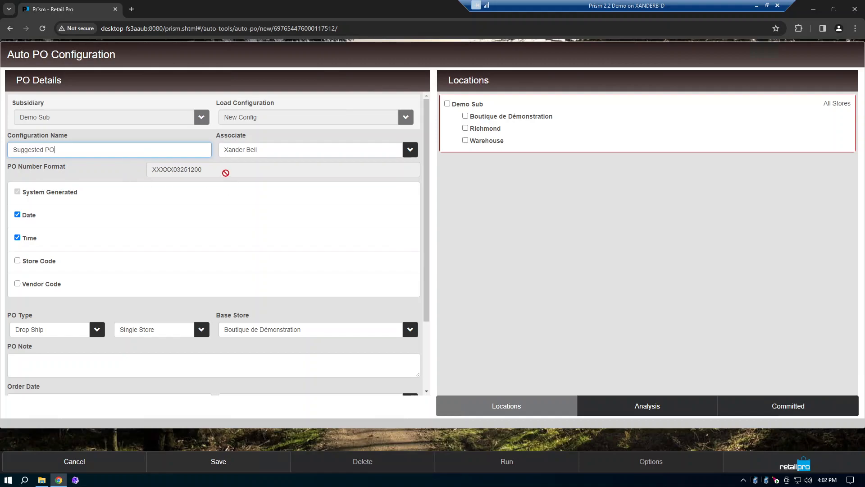
# Step: Add the vendor code to the configuration's PO number format
pyautogui.moveTo(226, 170); pyautogui.dragTo(148, 170)
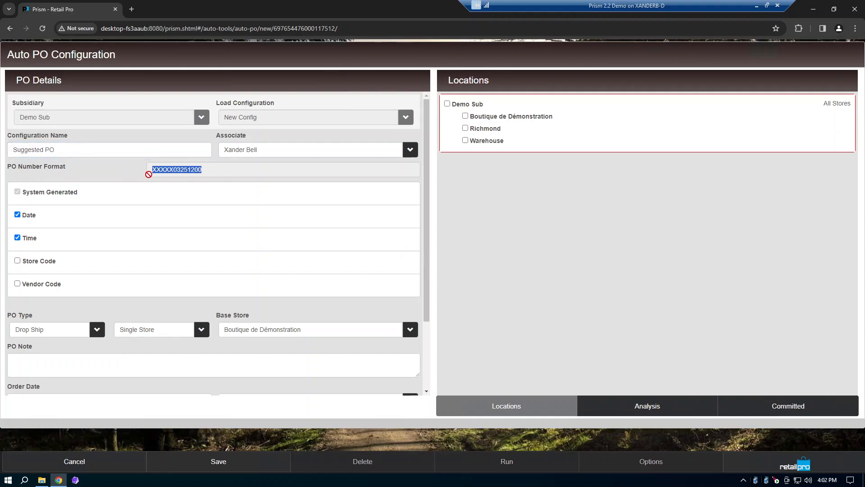
pyautogui.click(17, 284)
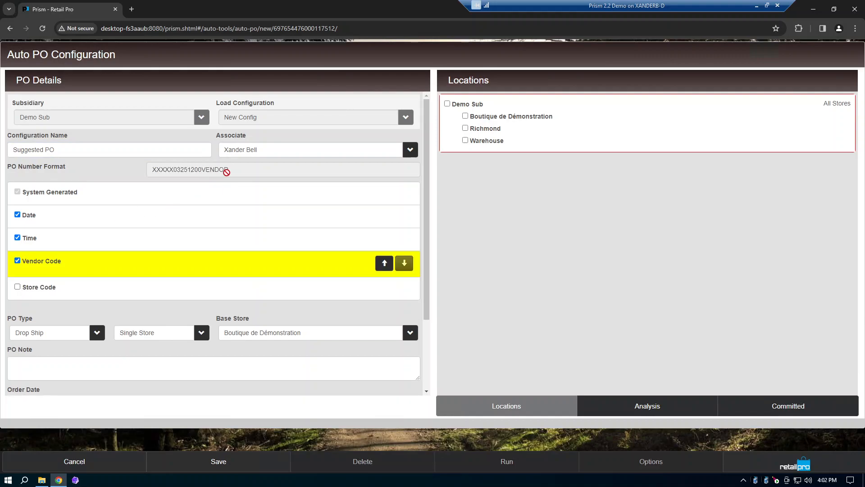
pyautogui.moveTo(230, 171); pyautogui.dragTo(148, 176)
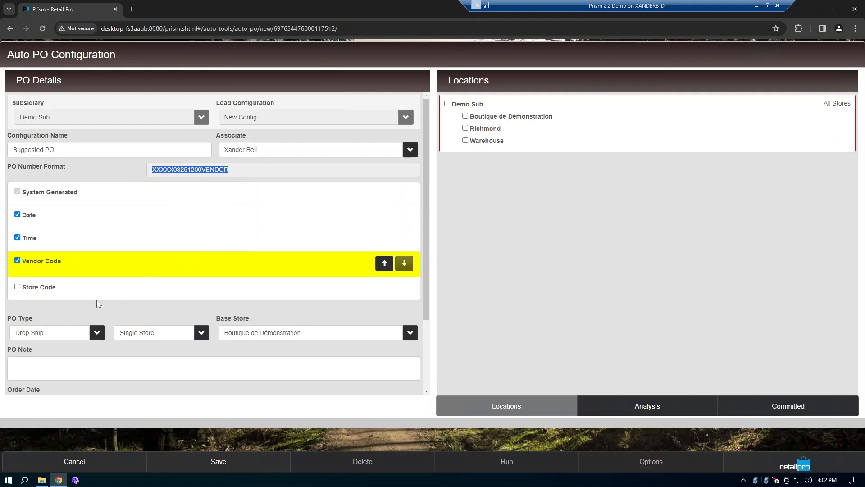
# Step: Include the Boutique de Démonstration store as the location and keep the PO type as Drop Ship
pyautogui.click(466, 117)
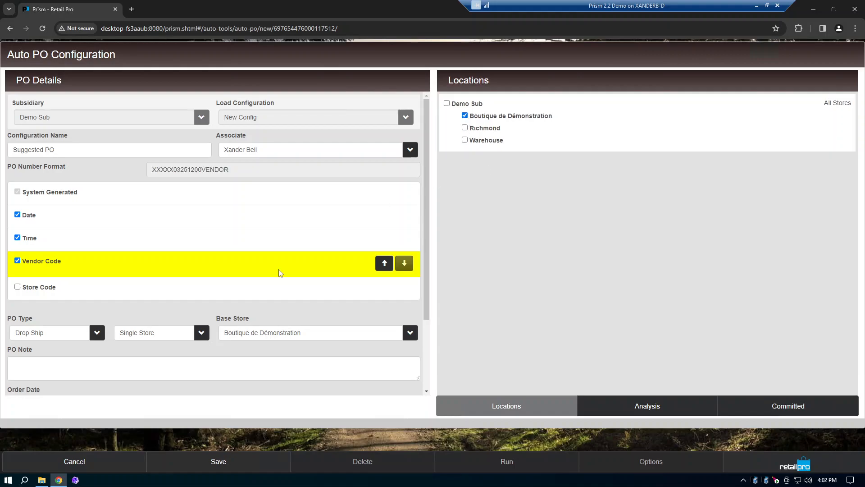
pyautogui.click(97, 333)
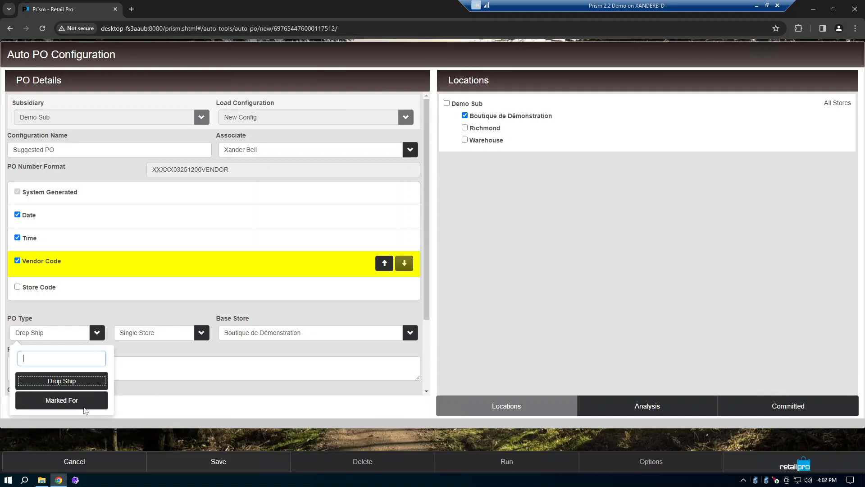
pyautogui.click(82, 382)
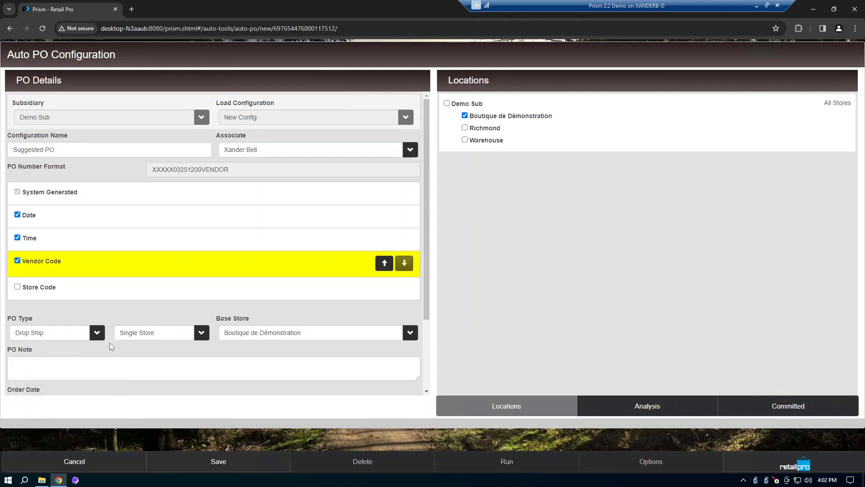
pyautogui.scroll(-2, 159, 351)
pyautogui.click(158, 277)
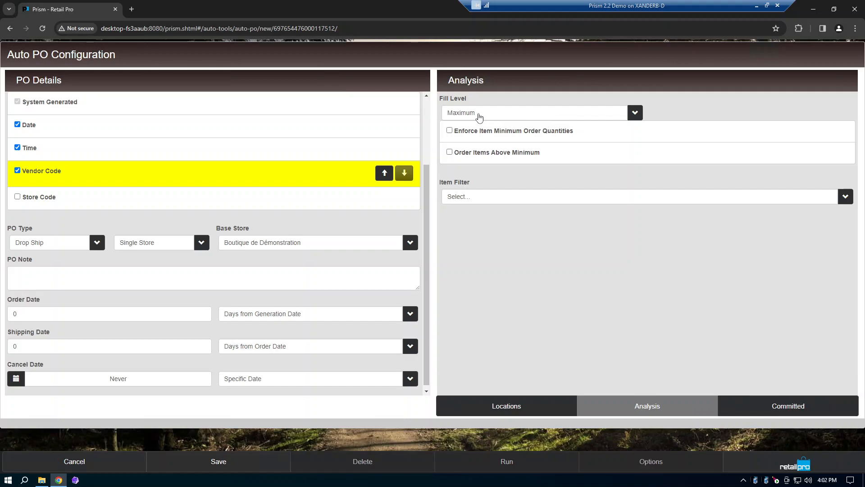
# Step: Set the analysis fill level to Percentage with a value of 50
pyautogui.click(494, 116)
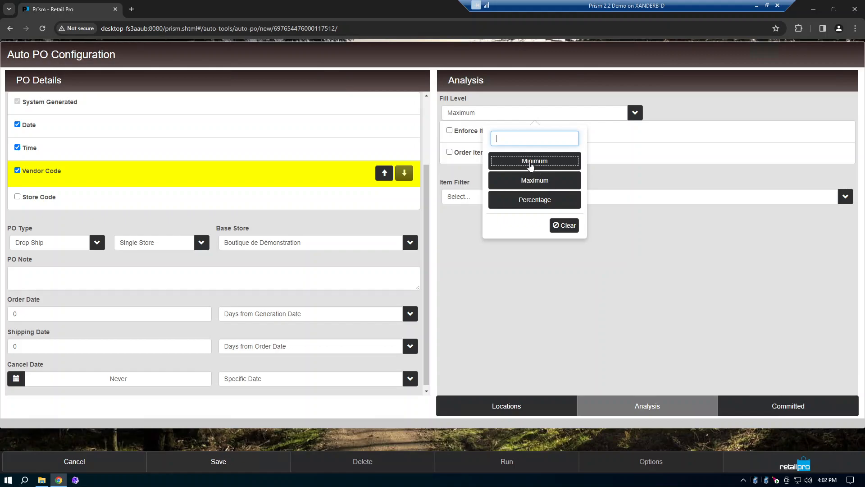
pyautogui.click(539, 203)
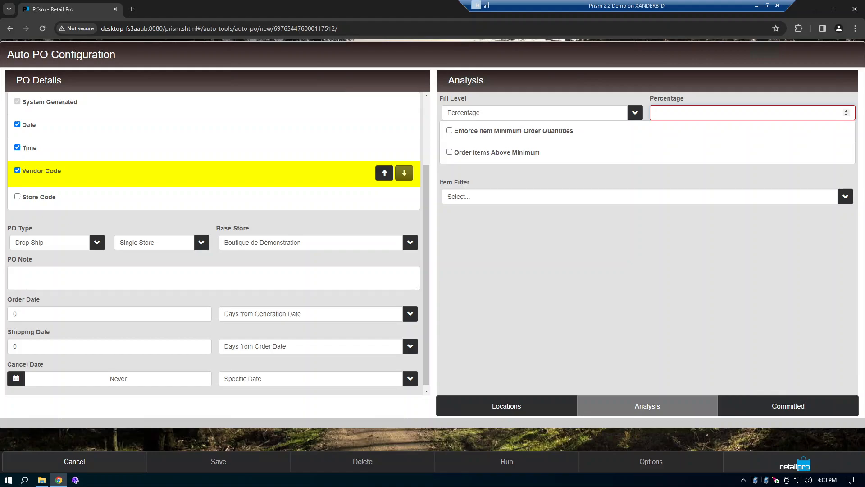
pyautogui.write('50')
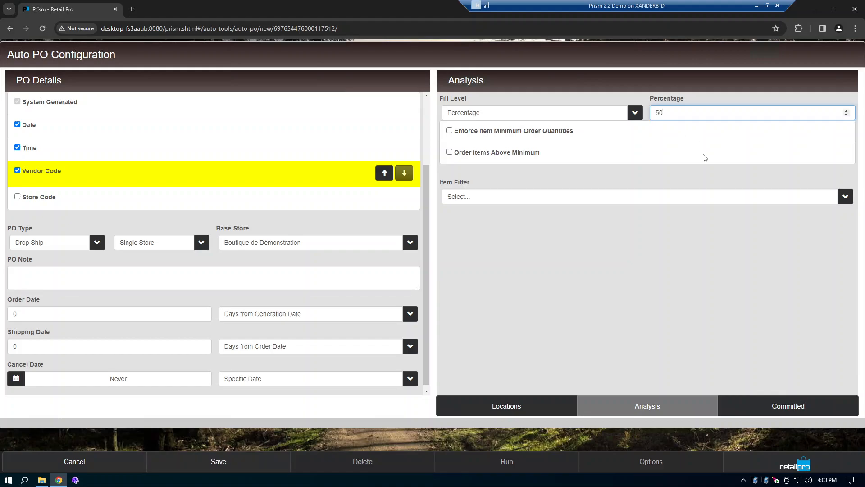
pyautogui.click(597, 256)
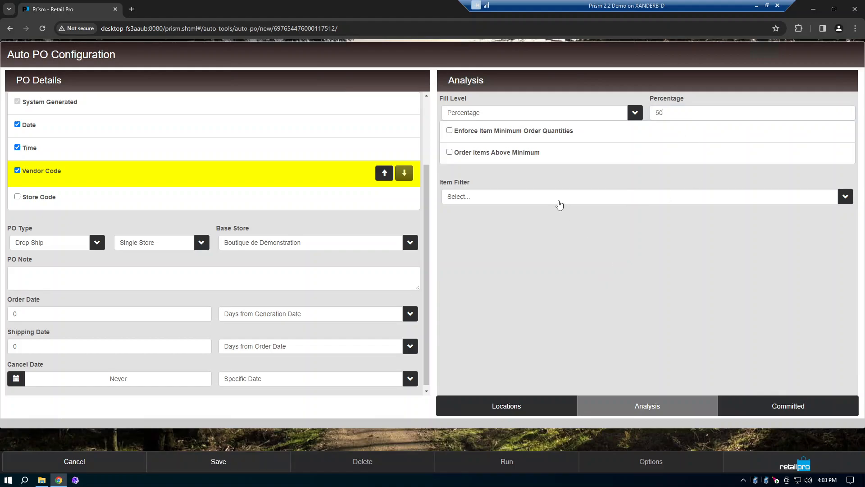
pyautogui.click(497, 201)
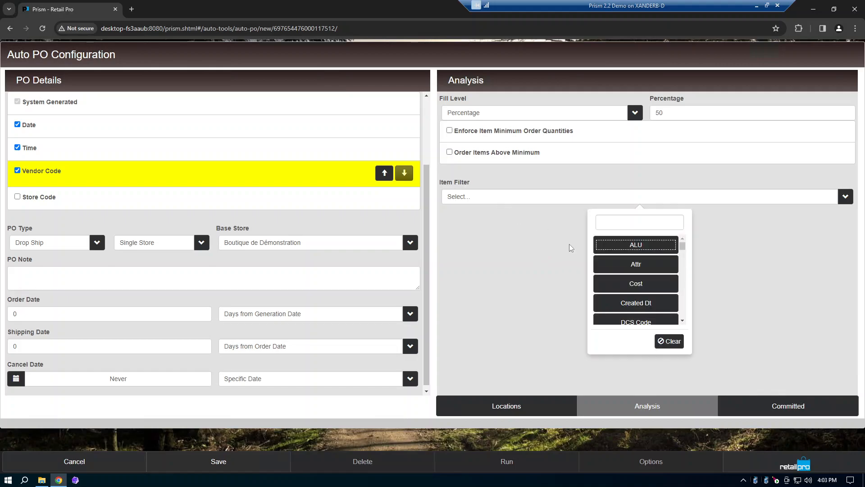
pyautogui.scroll(-1, 616, 286)
pyautogui.scroll(-3, 617, 287)
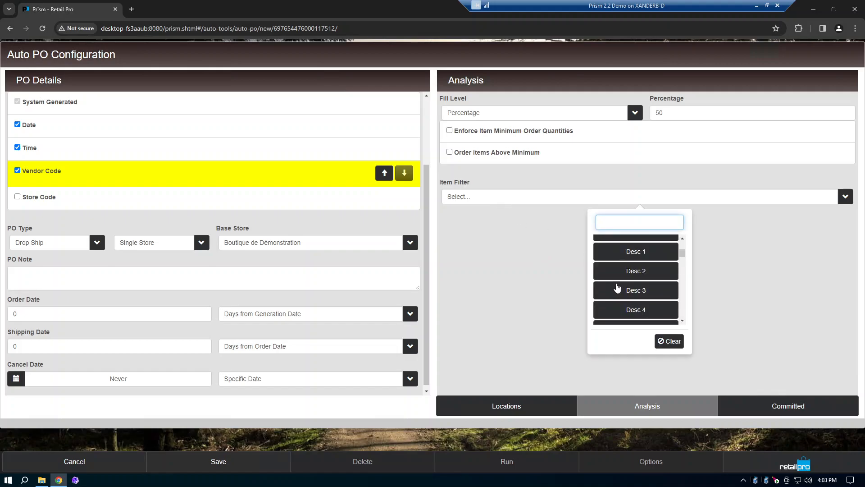
pyautogui.click(536, 255)
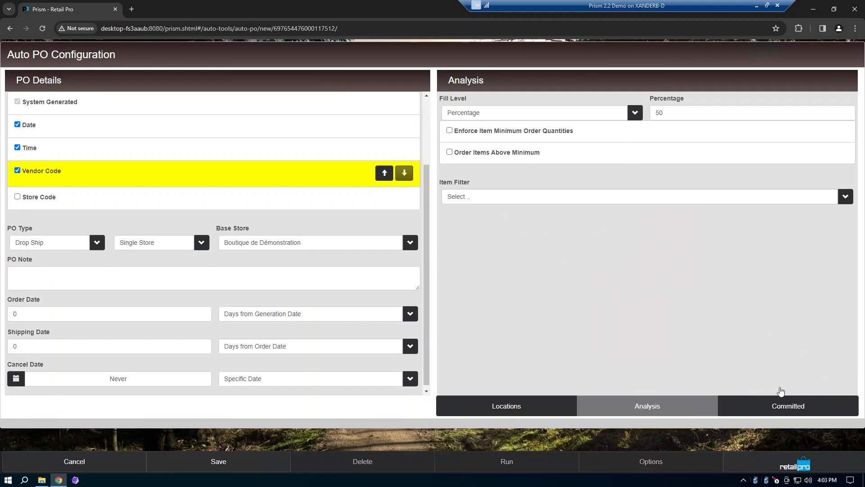
# Step: Save the Suggested PO configuration and run its purchasing analysis
pyautogui.click(250, 464)
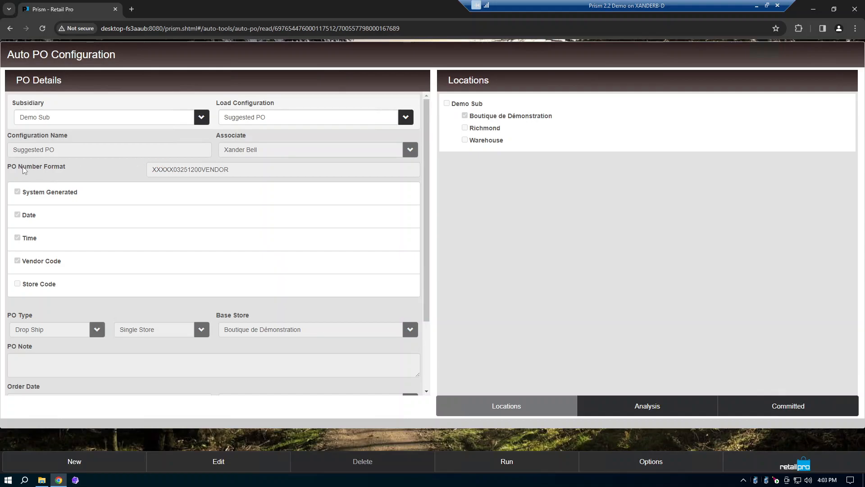
pyautogui.click(503, 464)
pyautogui.click(513, 118)
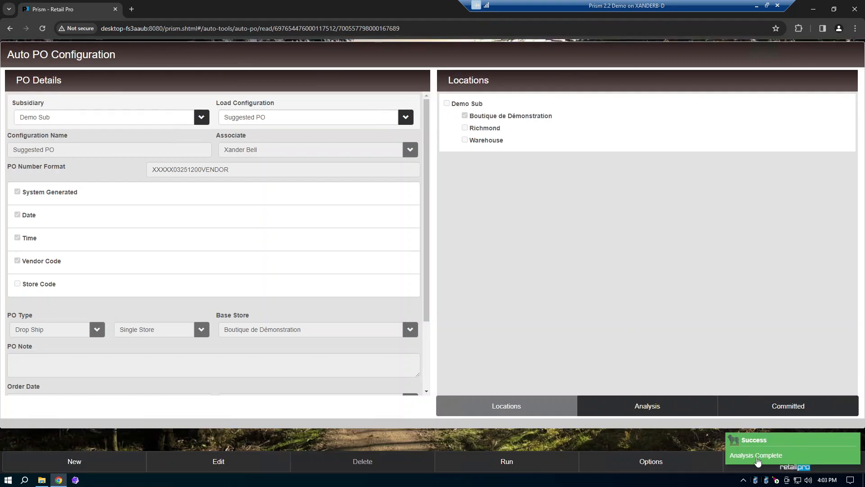
# Step: Open the Purchasing Review and look through the suggested order quantities
pyautogui.click(664, 464)
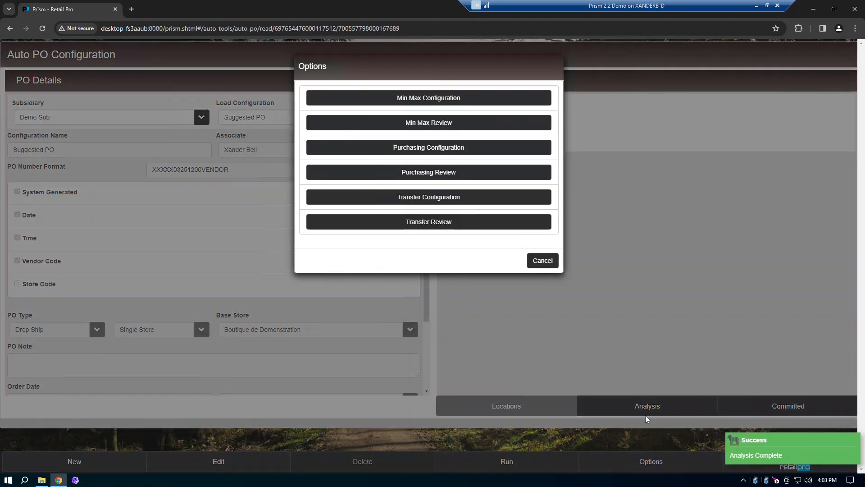
pyautogui.click(465, 171)
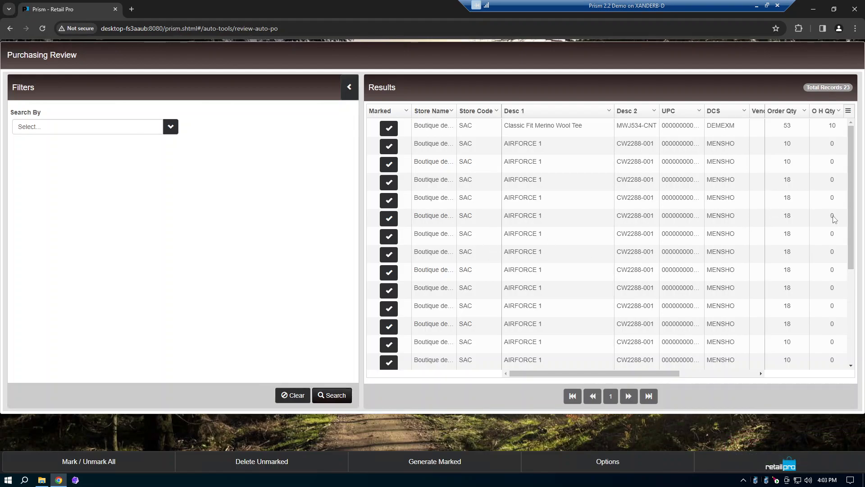
pyautogui.moveTo(850, 217)
pyautogui.mouseDown()
pyautogui.moveTo(858, 330)
pyautogui.moveTo(849, 216)
pyautogui.mouseUp()
# Step: Unmark the first two records in the purchasing results and mark both again
pyautogui.click(389, 130)
pyautogui.click(389, 148)
pyautogui.click(389, 131)
pyautogui.click(389, 147)
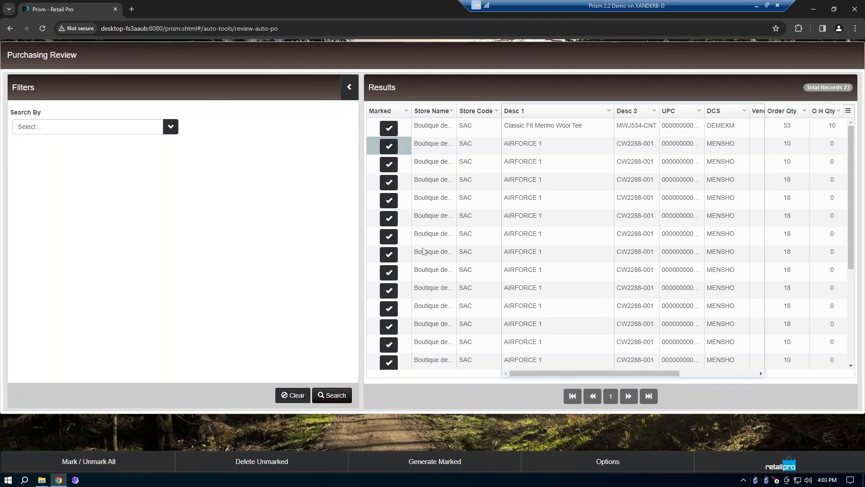
# Step: Generate purchase orders for all marked records in the Purchasing Review and dismiss the completion notice
pyautogui.click(441, 463)
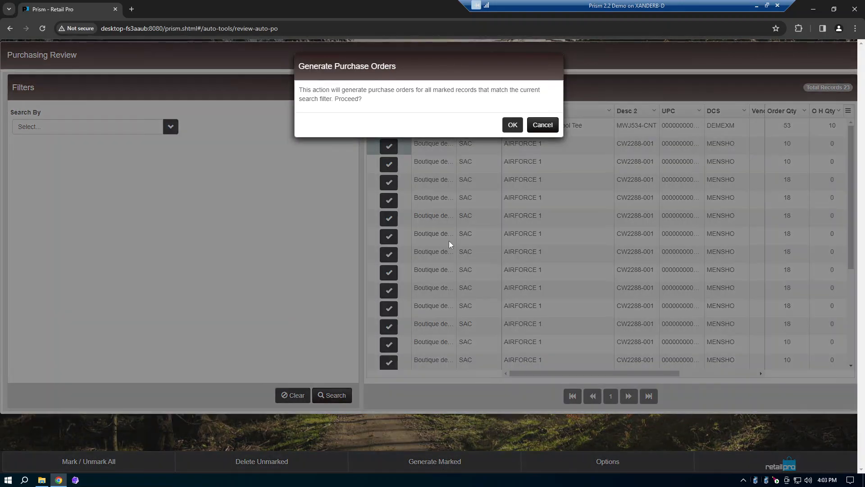
pyautogui.click(513, 125)
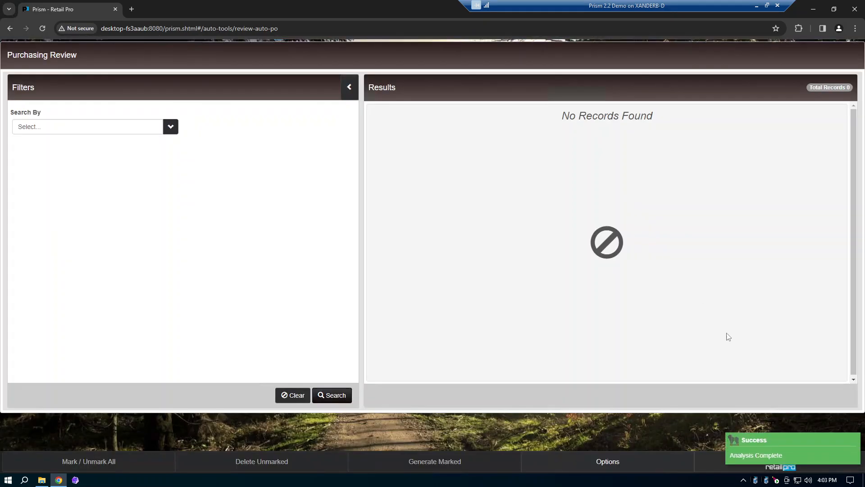
pyautogui.click(781, 451)
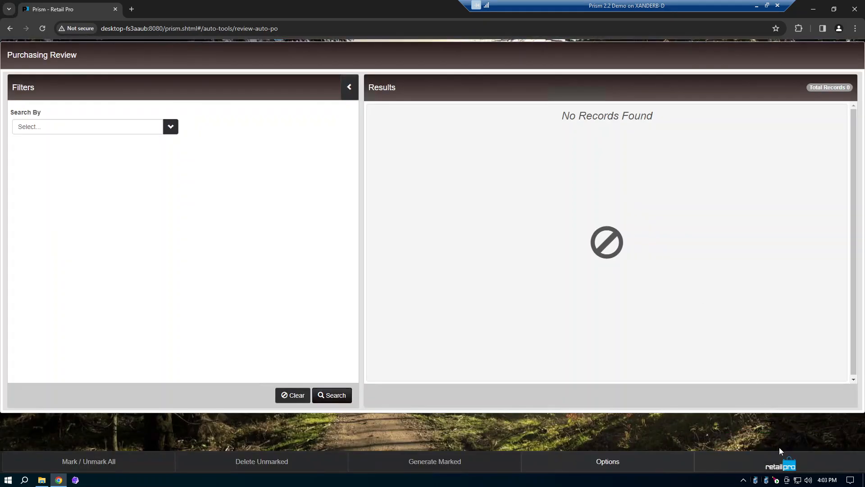
# Step: Open the Purchase Order Lookup in Store Operations and search for all purchase orders without any filter
pyautogui.click(777, 468)
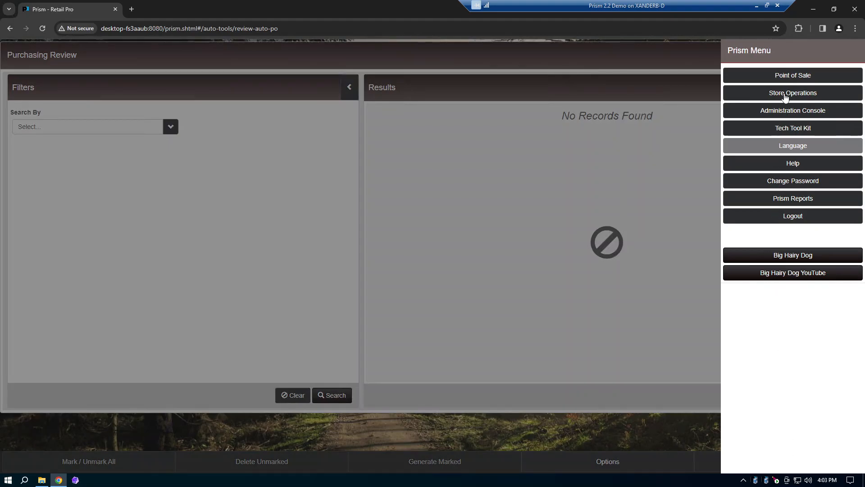
pyautogui.click(789, 93)
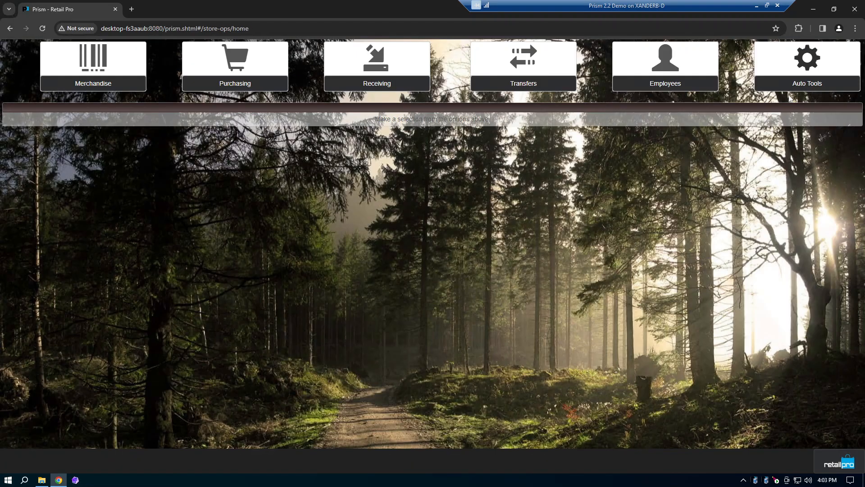
pyautogui.click(254, 83)
pyautogui.click(284, 151)
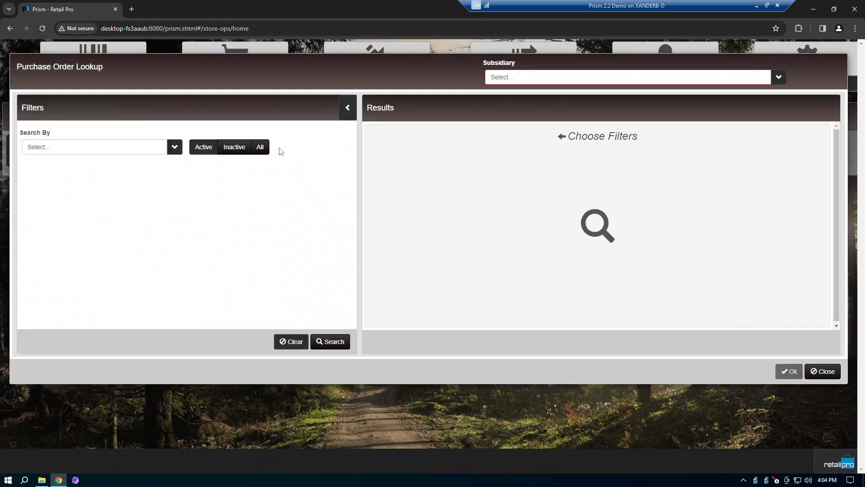
pyautogui.click(339, 345)
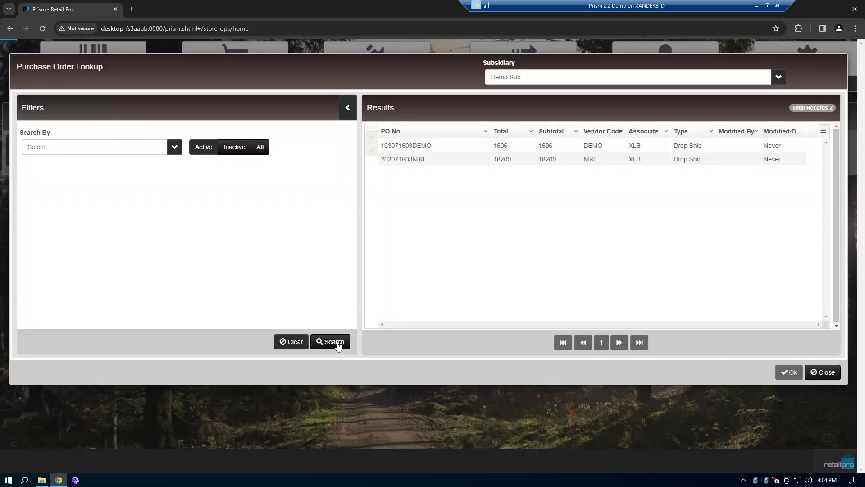
# Step: Select the NIKE vendor's purchase order in the lookup results and open it
pyautogui.click(371, 161)
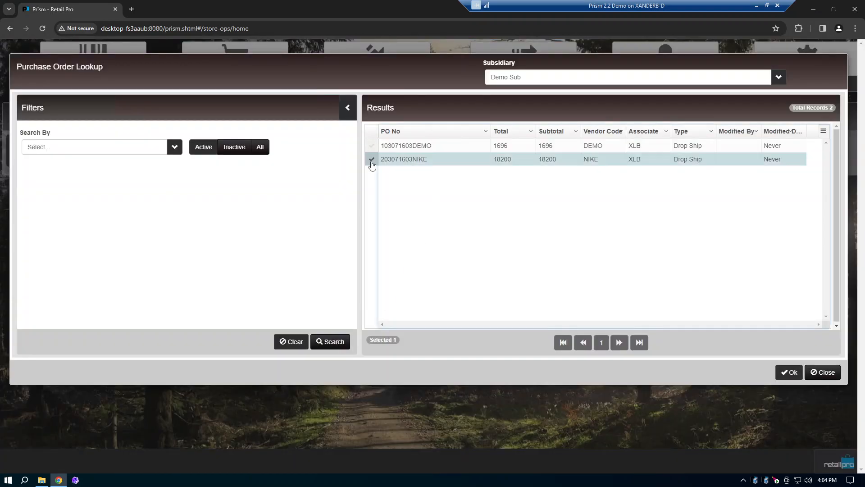
pyautogui.click(408, 159)
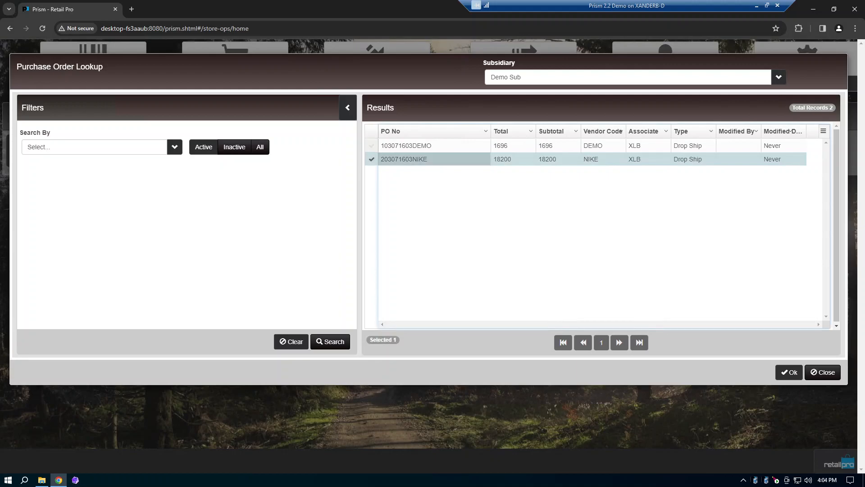
pyautogui.click(430, 149)
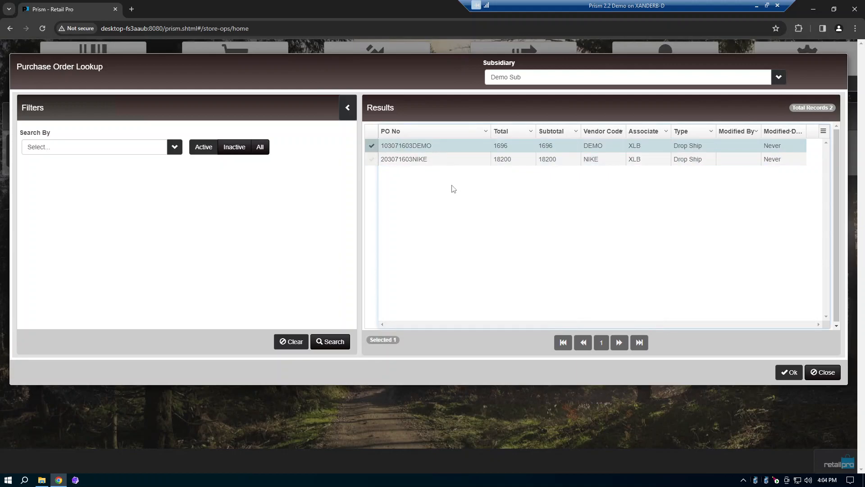
pyautogui.click(371, 159)
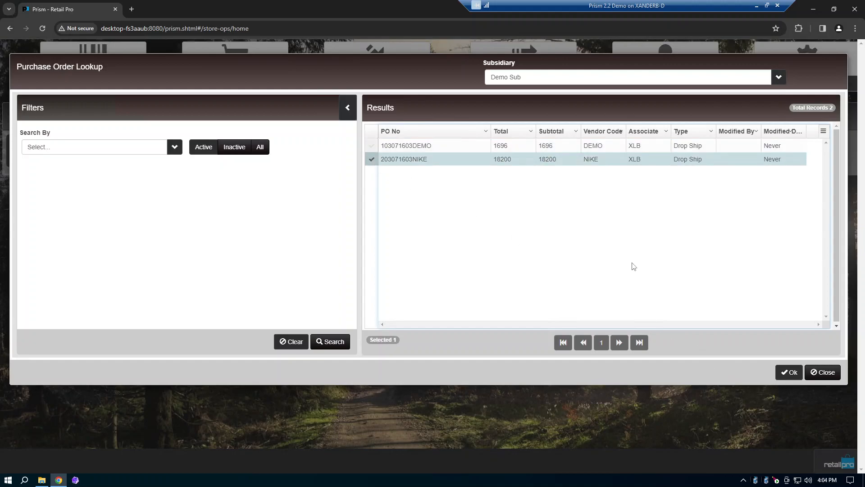
pyautogui.click(790, 372)
# Step: Preview the NIKE purchase order as a single PO with the PO Active design, then close the preview without printing
pyautogui.click(598, 462)
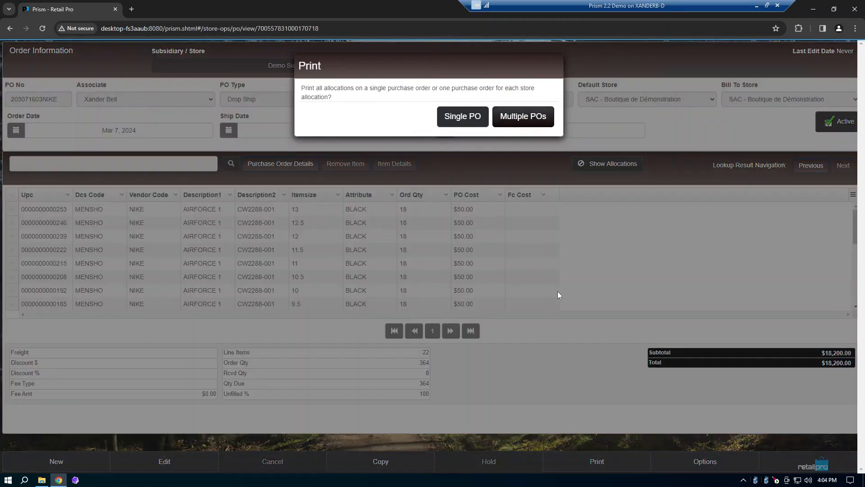
pyautogui.click(465, 123)
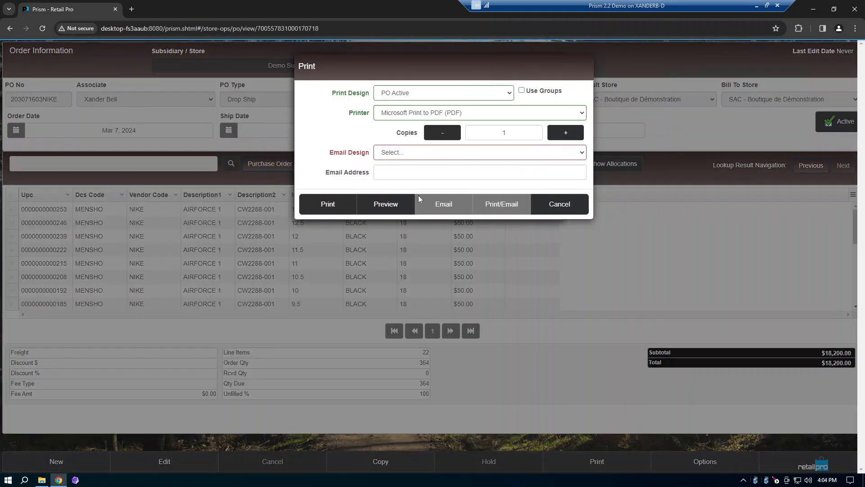
pyautogui.click(396, 207)
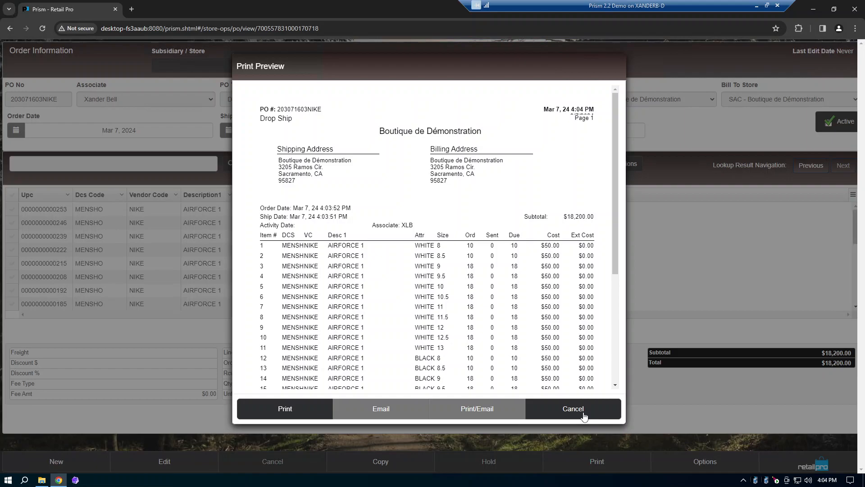
pyautogui.click(584, 416)
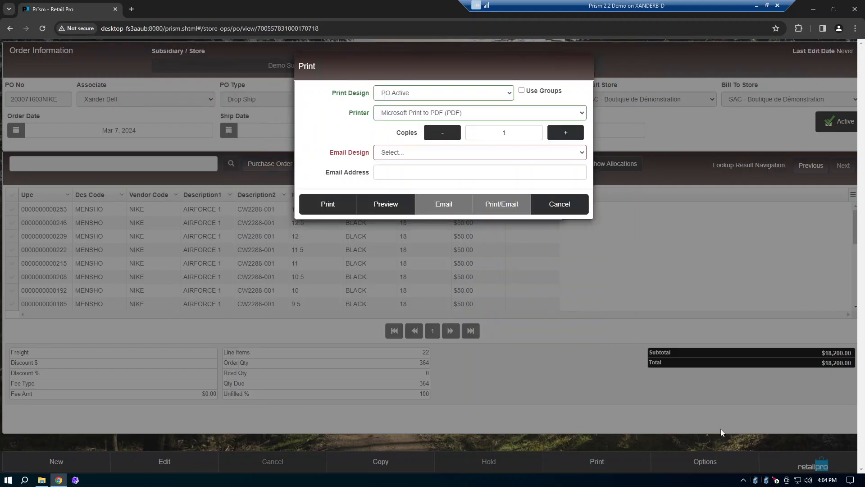
pyautogui.click(569, 206)
# Step: Return to Store Operations and start a new receiving voucher
pyautogui.click(824, 467)
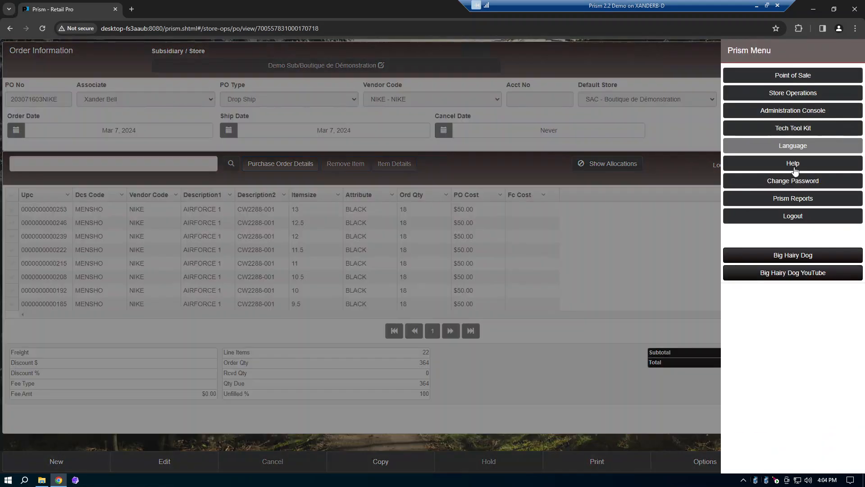
pyautogui.click(764, 92)
pyautogui.click(392, 76)
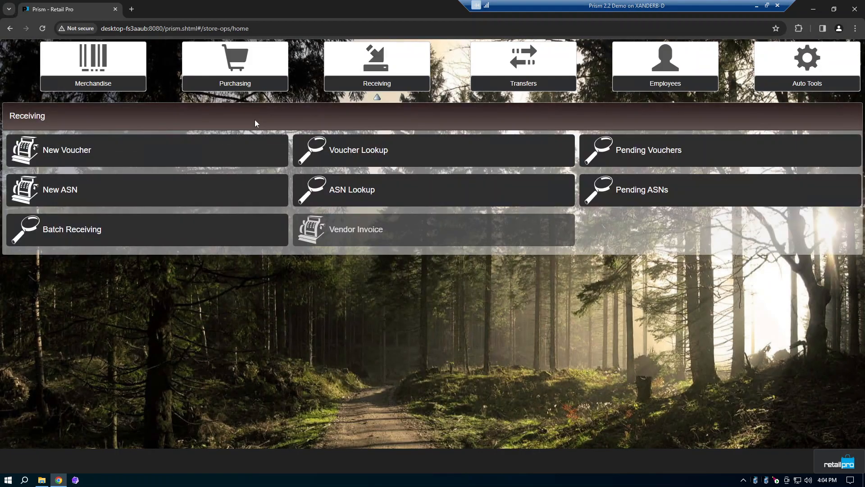
pyautogui.click(226, 160)
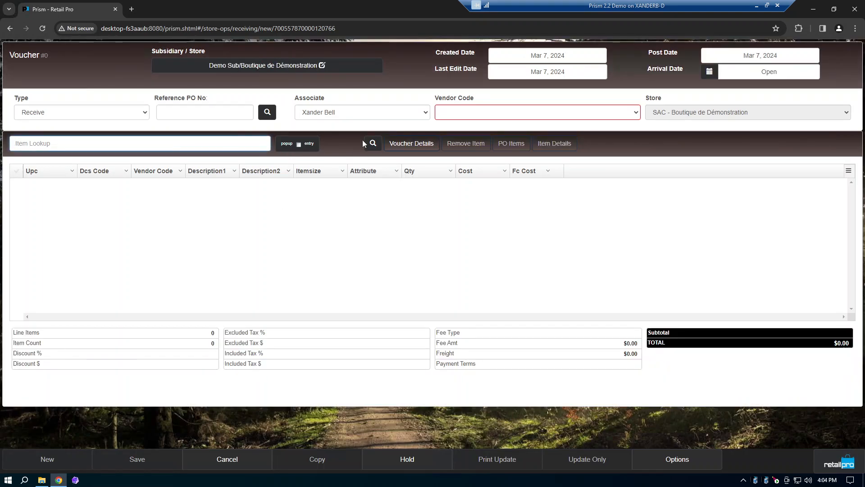
# Step: Look up the NIKE vendor's purchase order and set it as the voucher's reference PO
pyautogui.click(268, 113)
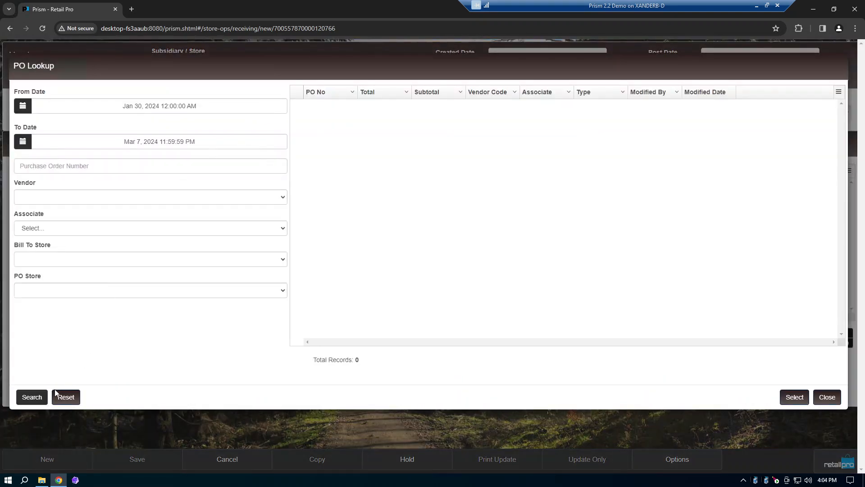
pyautogui.click(31, 397)
pyautogui.click(302, 121)
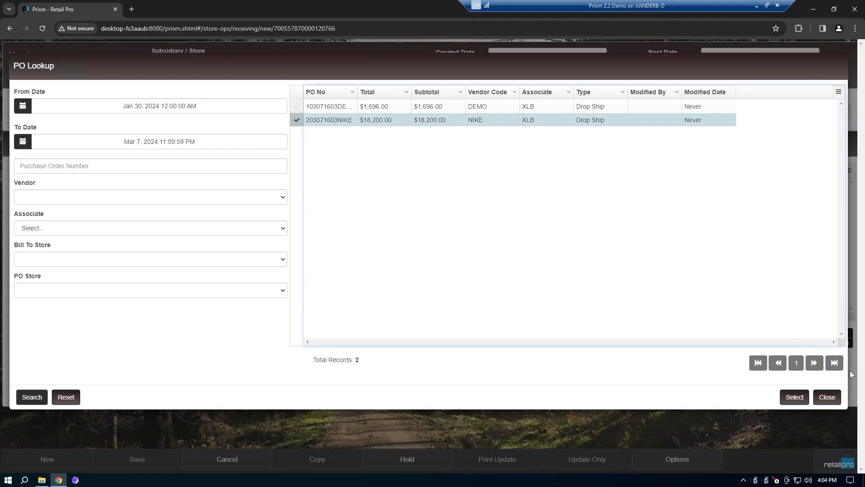
pyautogui.click(796, 398)
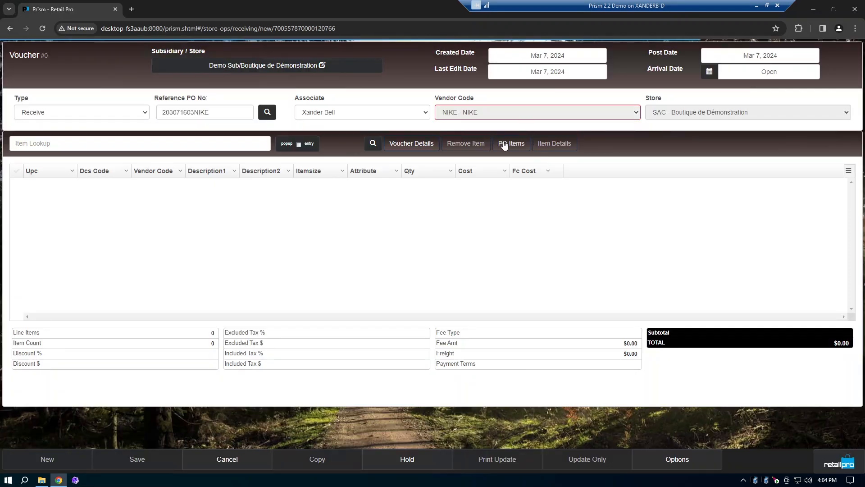
# Step: Add all due items from the purchase order to the voucher and update the voucher without printing
pyautogui.click(516, 145)
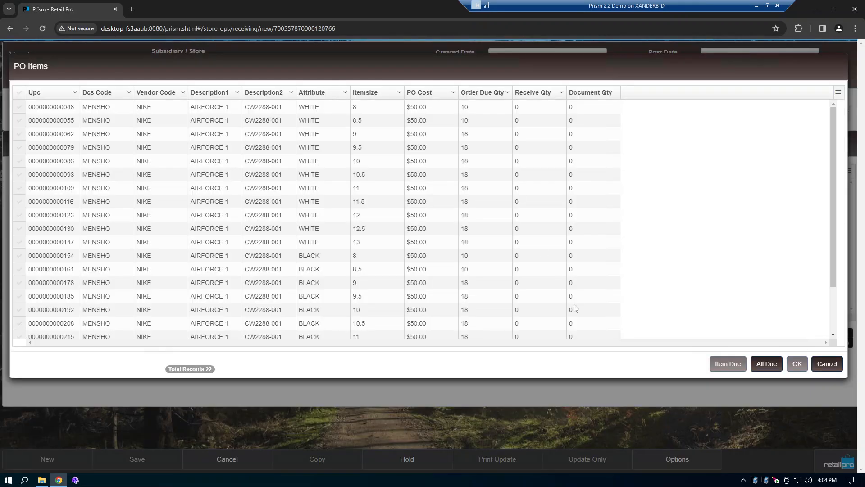
pyautogui.click(769, 365)
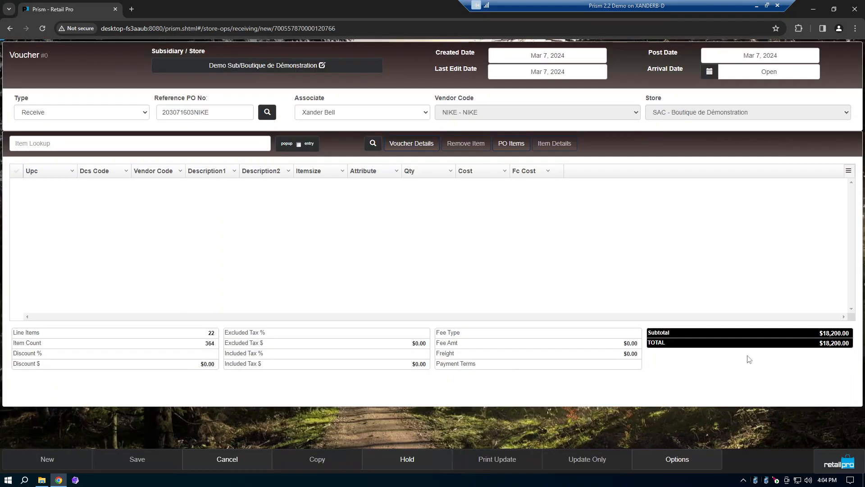
pyautogui.scroll(-5, 498, 226)
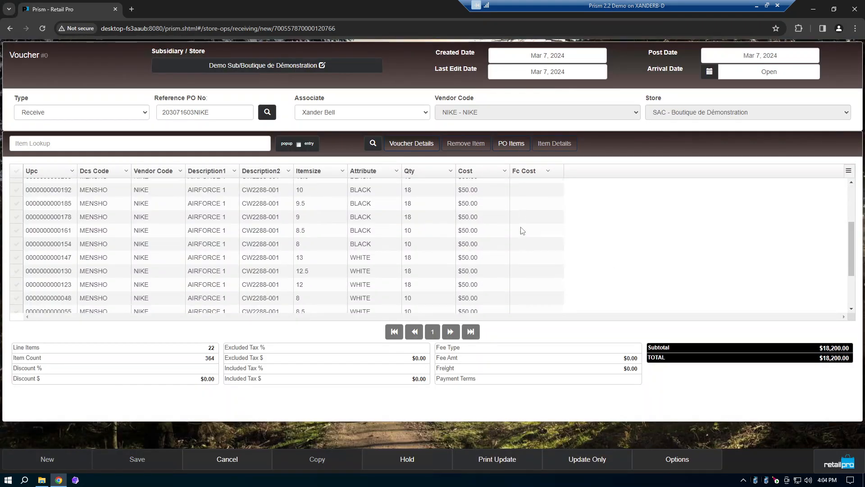
pyautogui.click(598, 467)
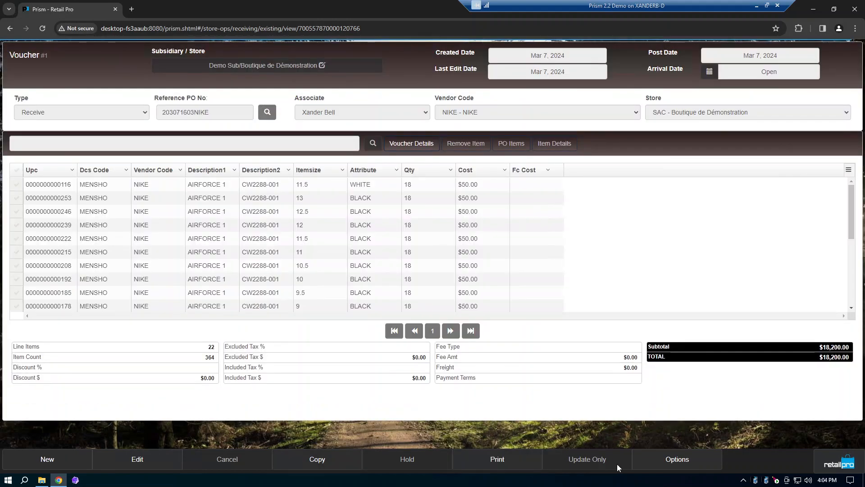
# Step: Open the tag print preview for the received voucher and look through the item tags
pyautogui.click(666, 467)
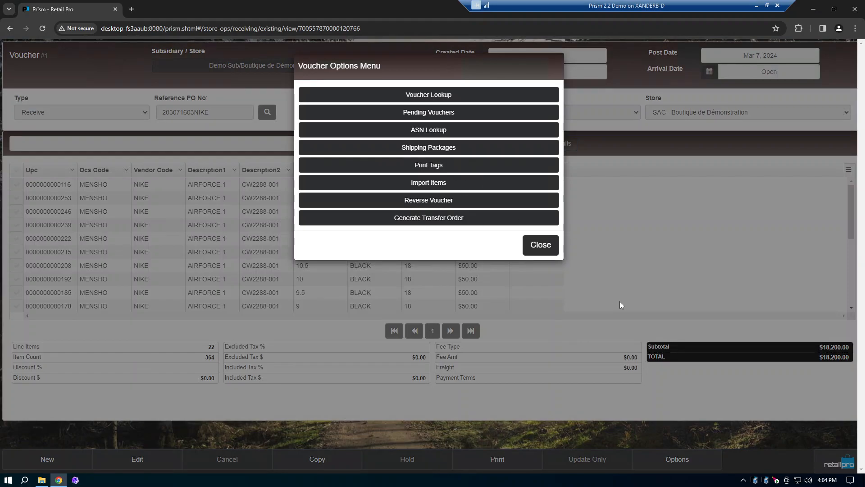
pyautogui.click(452, 207)
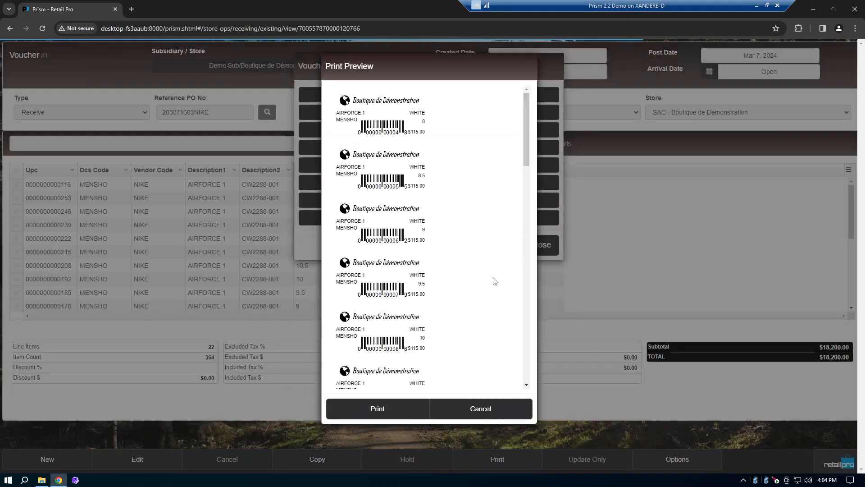
pyautogui.scroll(-5, 495, 281)
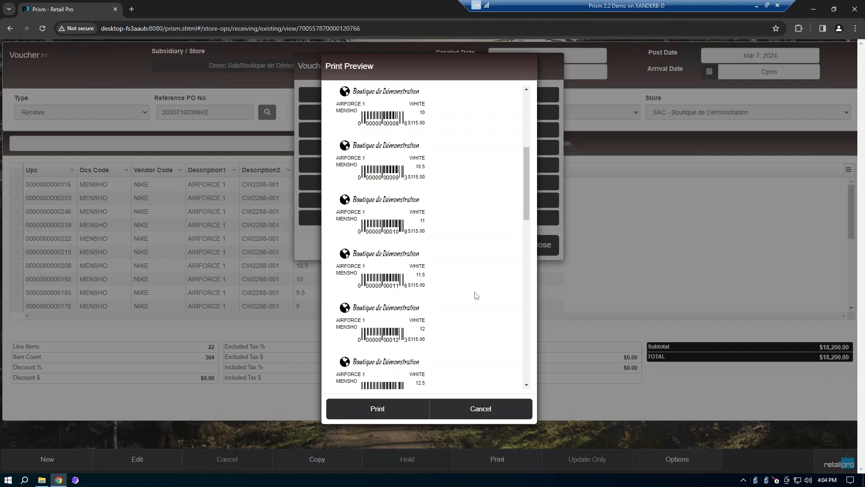
pyautogui.scroll(-4, 476, 295)
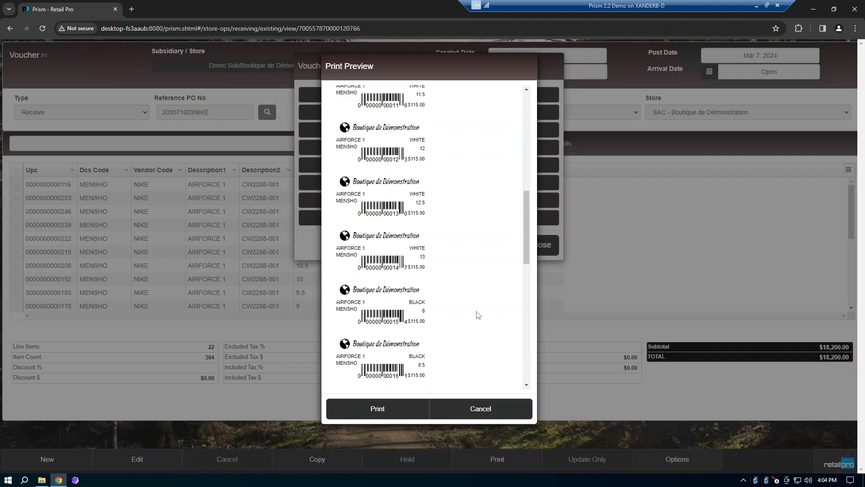